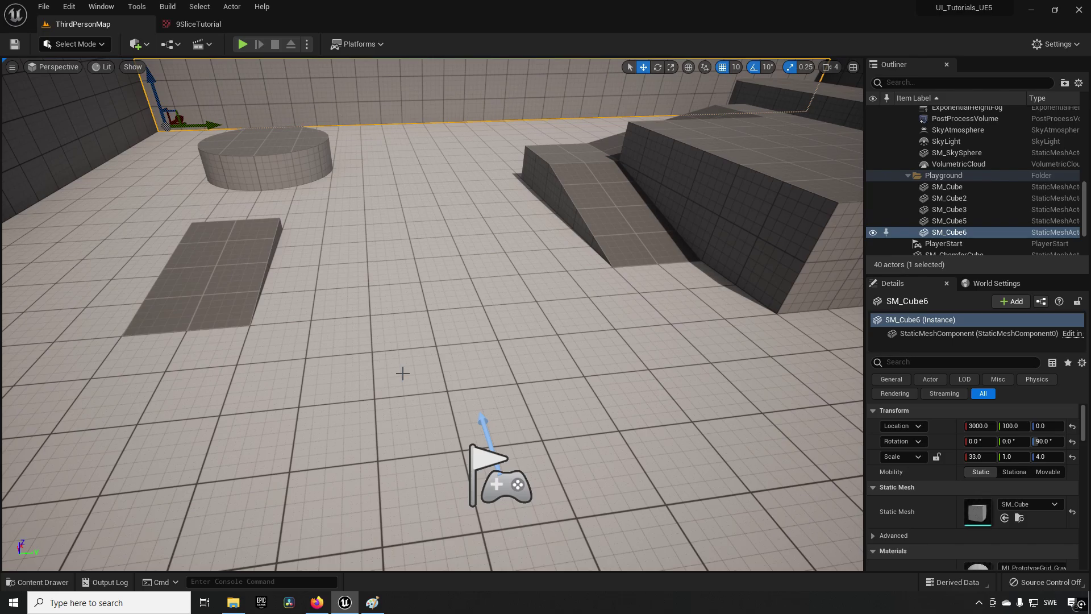
# Snip the Humming Curiosity card from the game screenshot in Firefox and switch to Paint
pyautogui.click(317, 602)
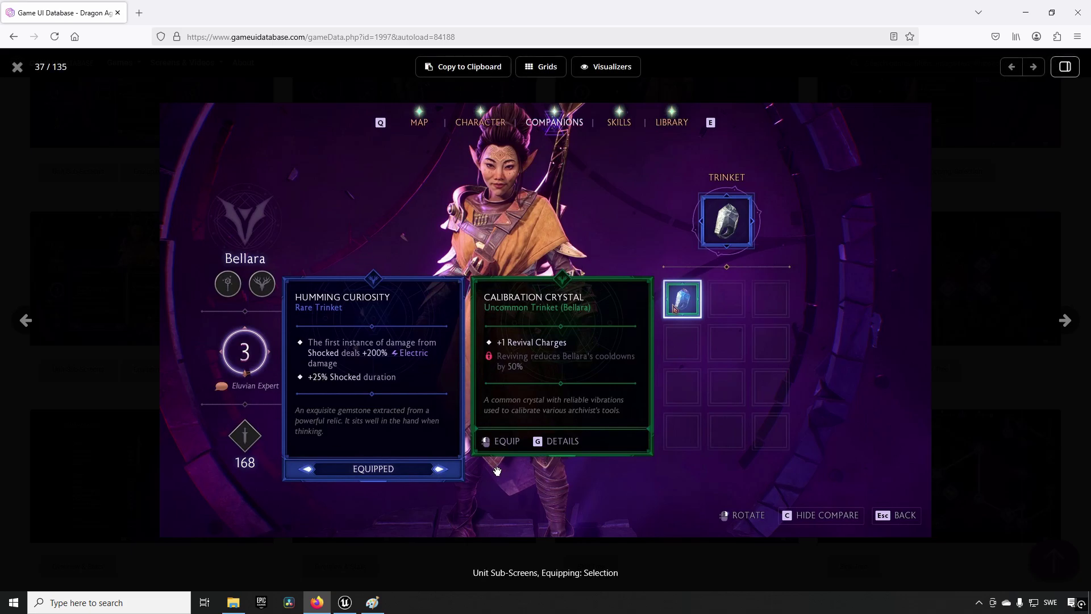
pyautogui.press('super+shift+s')
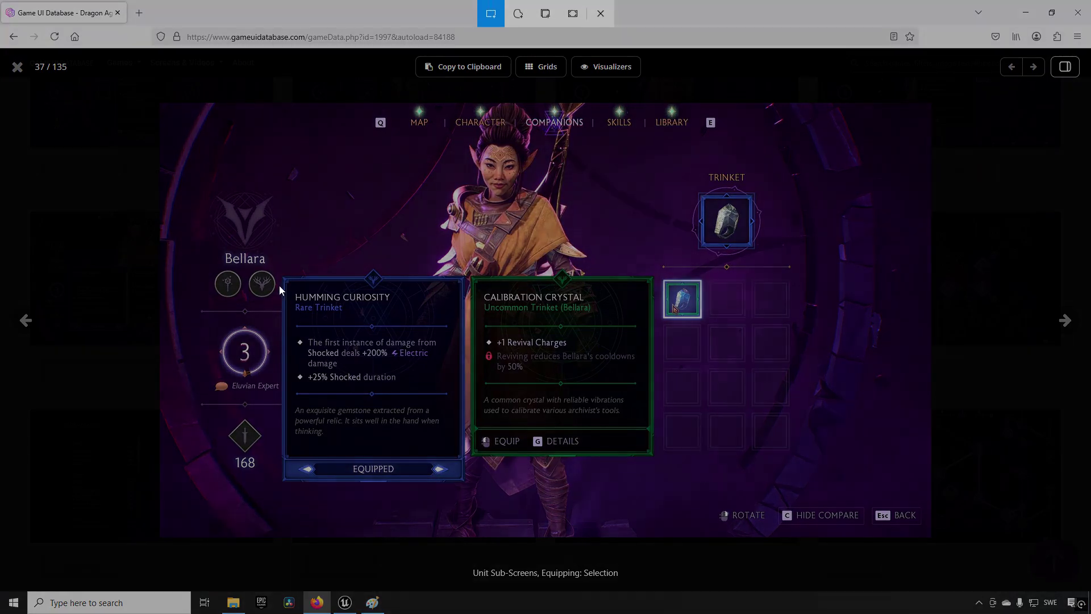
pyautogui.moveTo(281, 272); pyautogui.dragTo(463, 477)
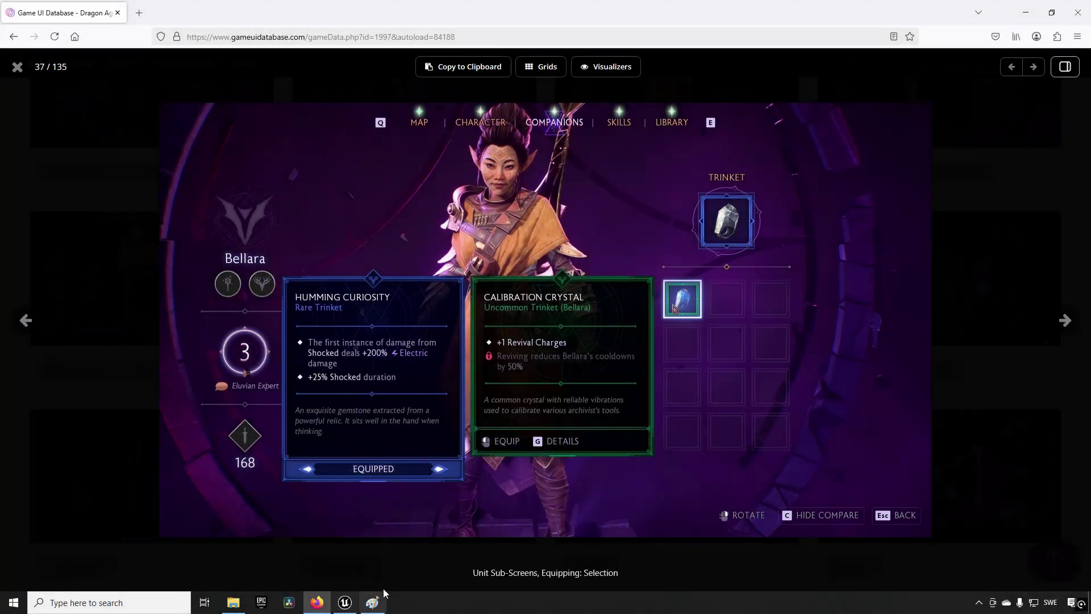
pyautogui.click(372, 602)
# Paste the card, try stretching it horizontally and vertically to show the distortion, and undo the paste
pyautogui.hotkey('ctrl', 'v')
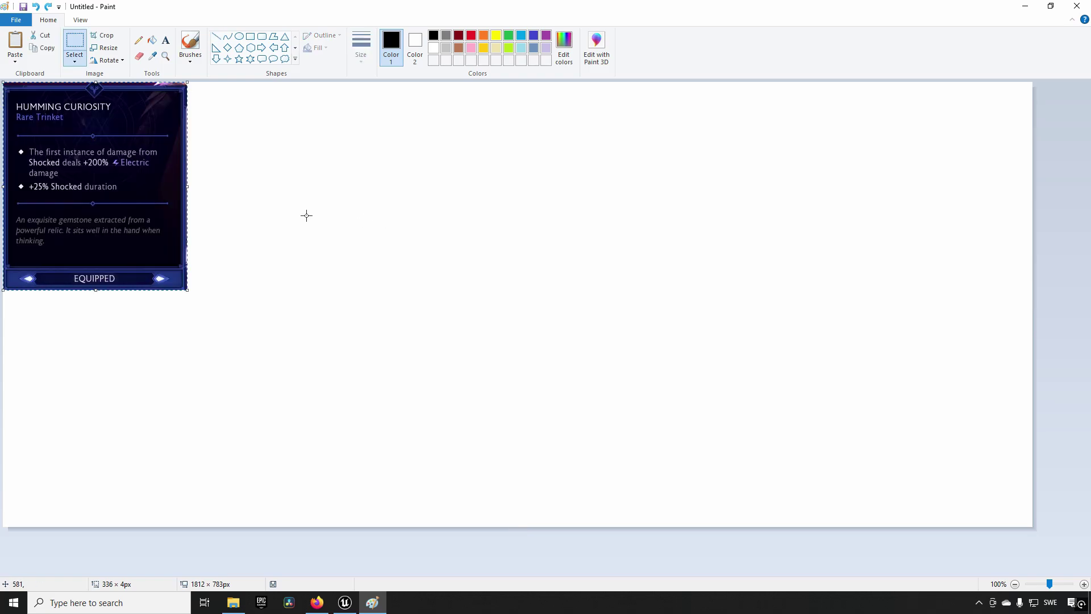
pyautogui.moveTo(118, 171); pyautogui.dragTo(496, 198)
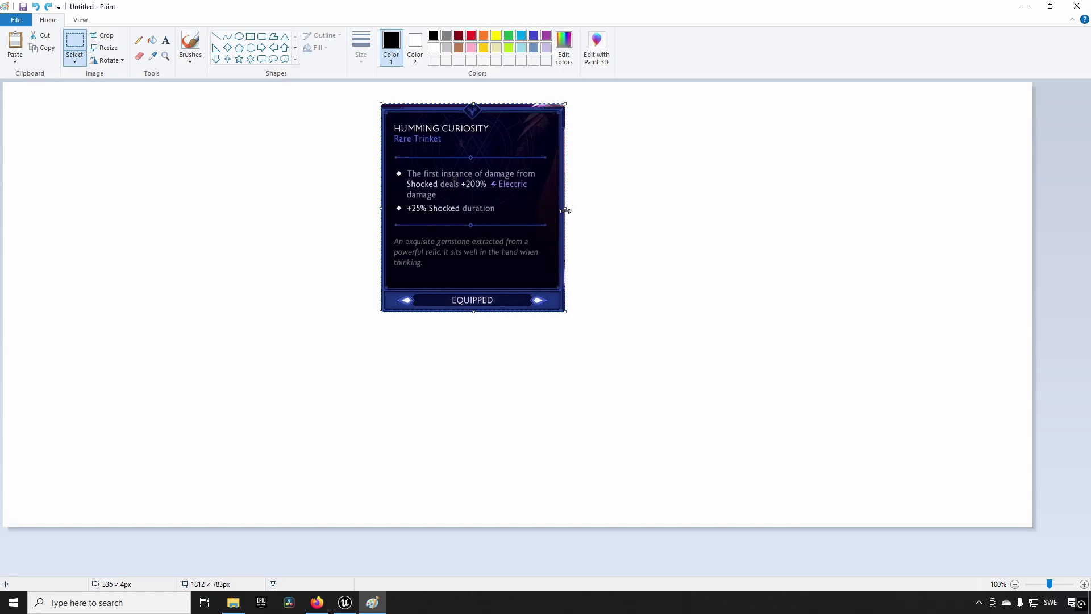
pyautogui.moveTo(565, 211); pyautogui.dragTo(851, 214)
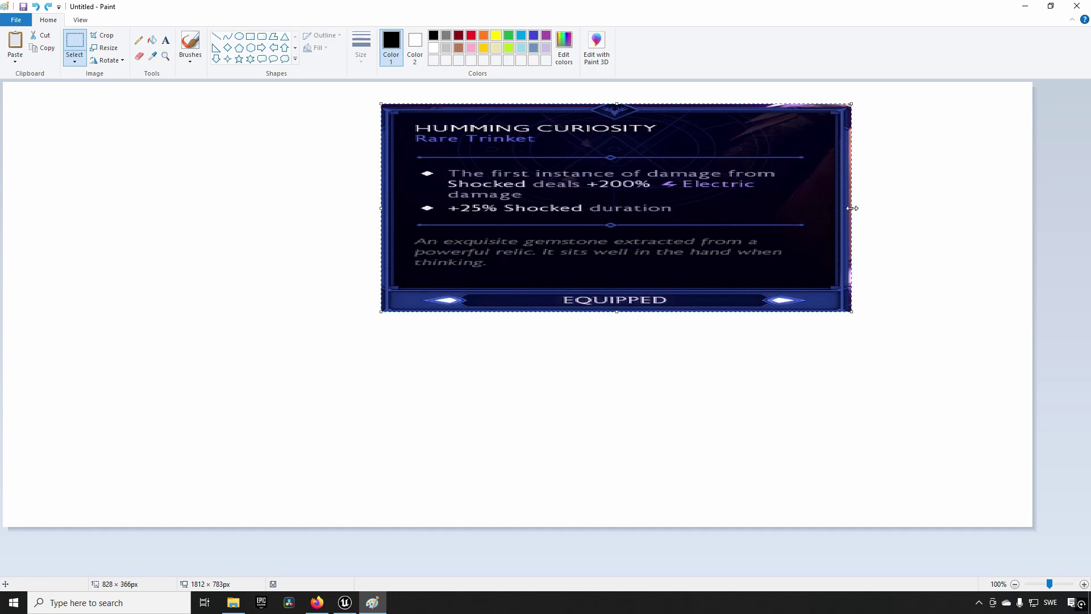
pyautogui.moveTo(850, 208); pyautogui.dragTo(565, 208)
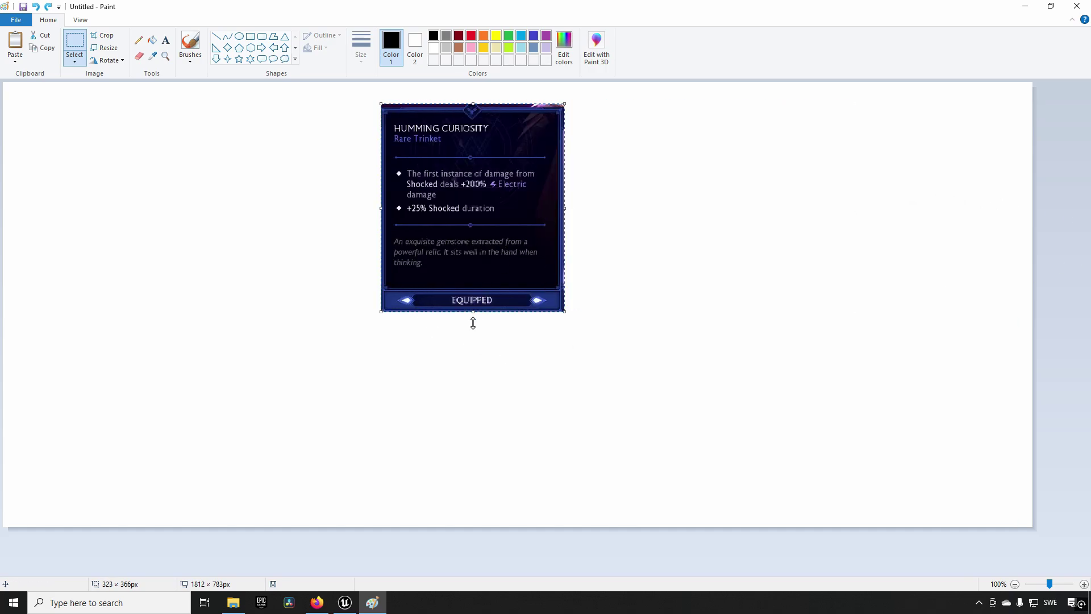
pyautogui.moveTo(471, 316); pyautogui.dragTo(472, 474)
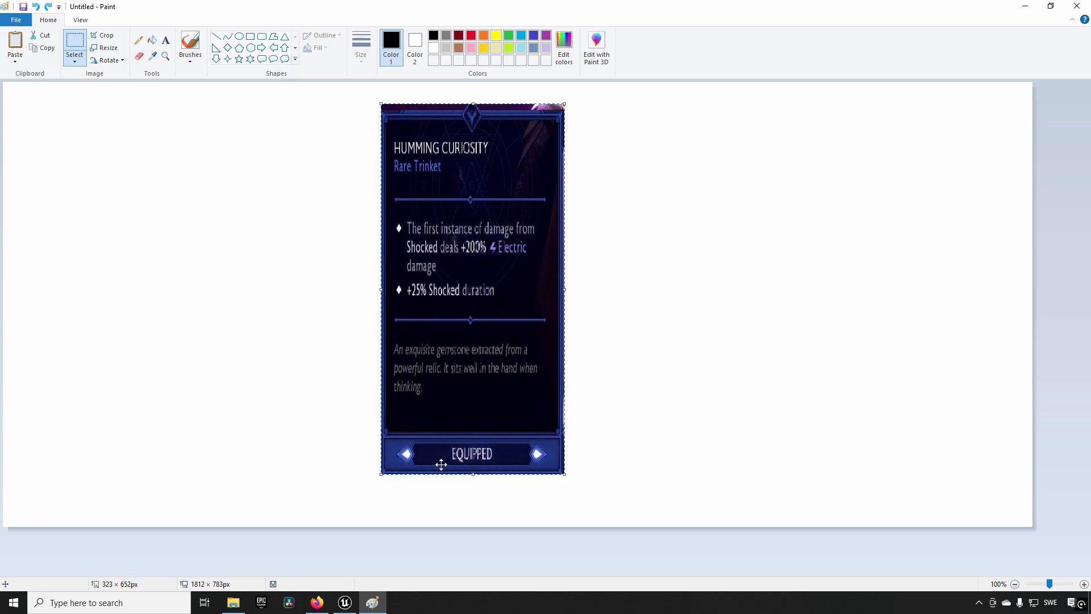
pyautogui.hotkey('ctrl', 'z')
pyautogui.hotkey('ctrl', 'z')
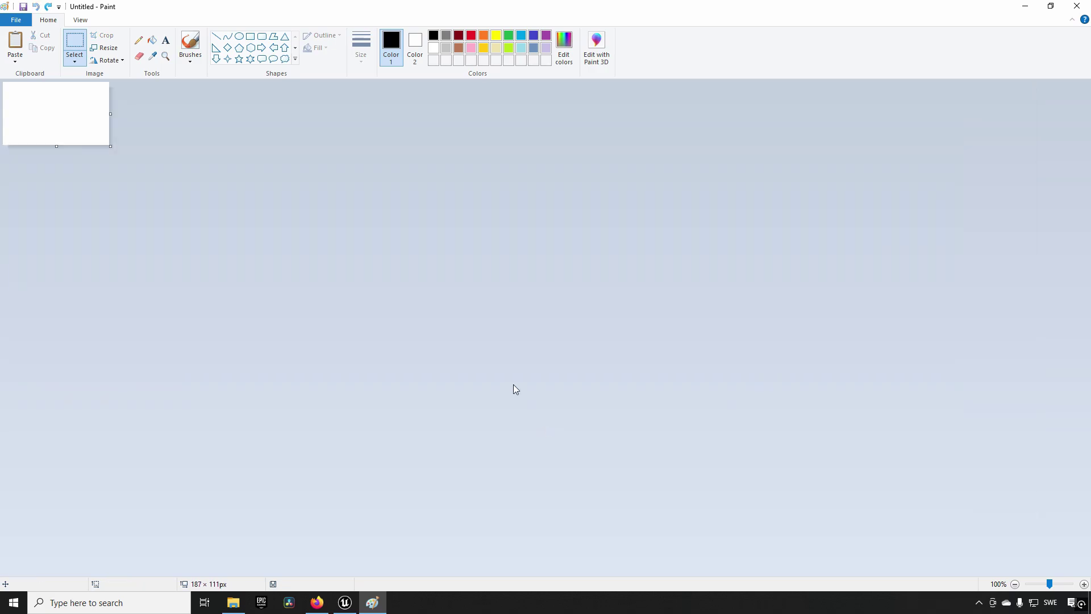
# Enlarge the canvas to about 1712 × 789 px and place a pasted copy of the card near its middle
pyautogui.moveTo(112, 146); pyautogui.dragTo(977, 531)
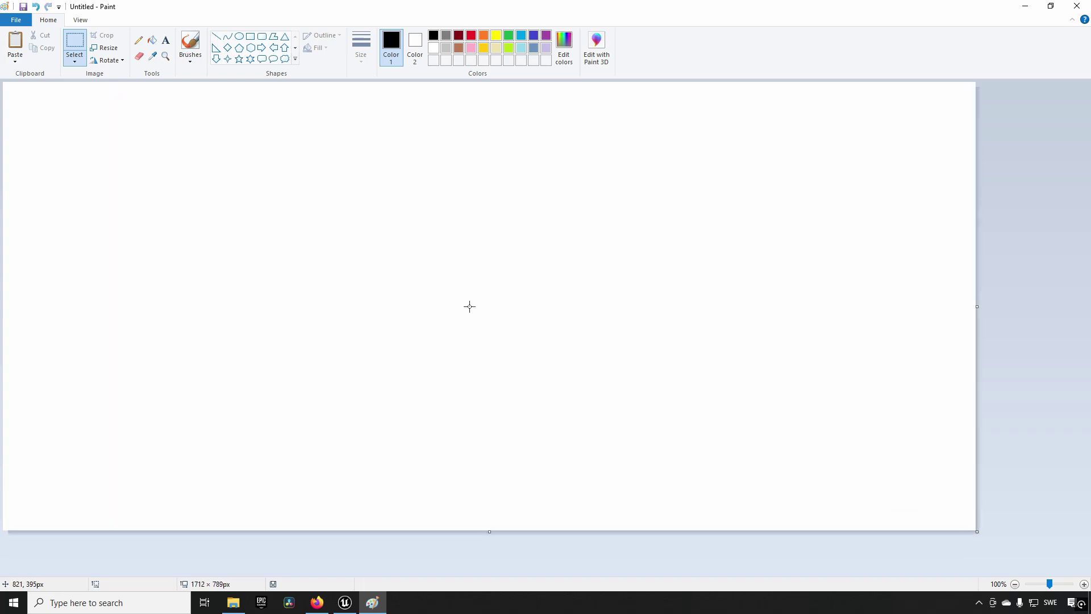
pyautogui.hotkey('ctrl', 'v')
pyautogui.moveTo(93, 168); pyautogui.dragTo(480, 238)
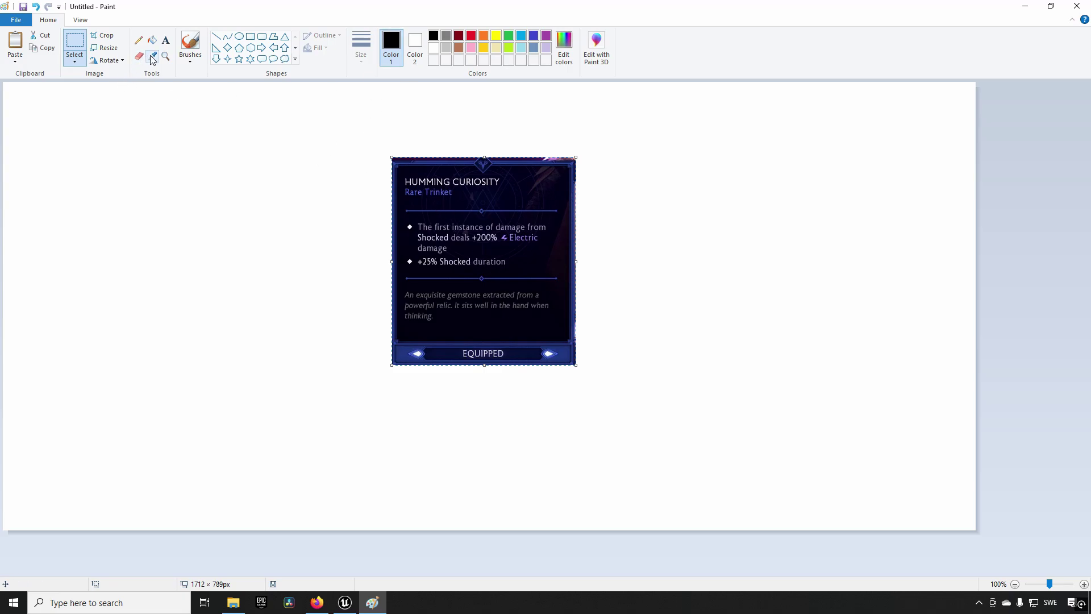
# Try drawing a freehand dividing line across the card with the Pencil, also at the thickest size, and undo it
pyautogui.click(138, 40)
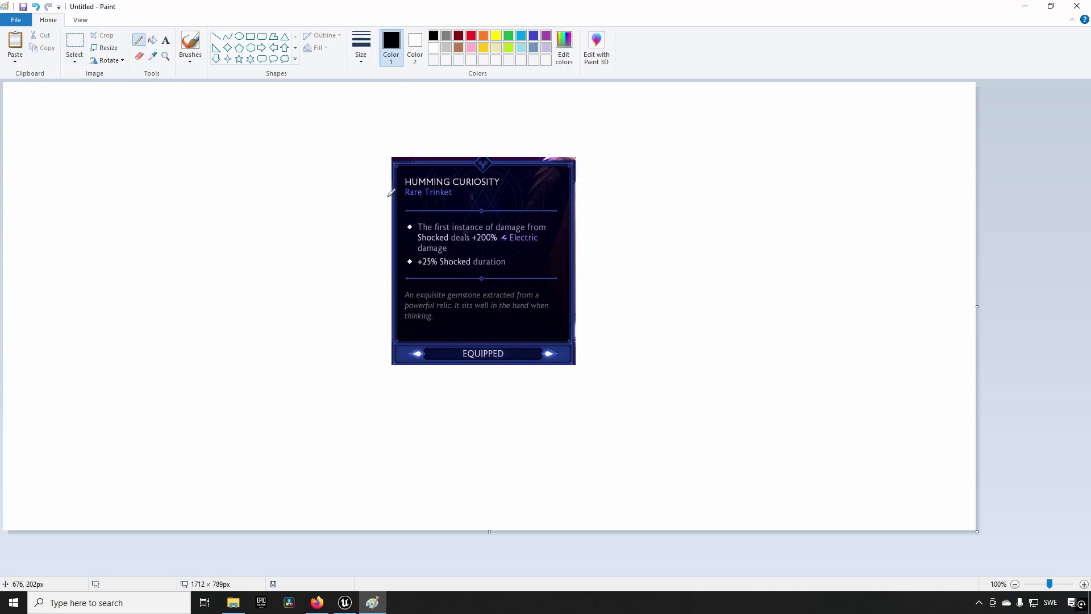
pyautogui.moveTo(391, 189); pyautogui.dragTo(595, 193, button='right')
pyautogui.hotkey('ctrl', 'z')
pyautogui.click(358, 54)
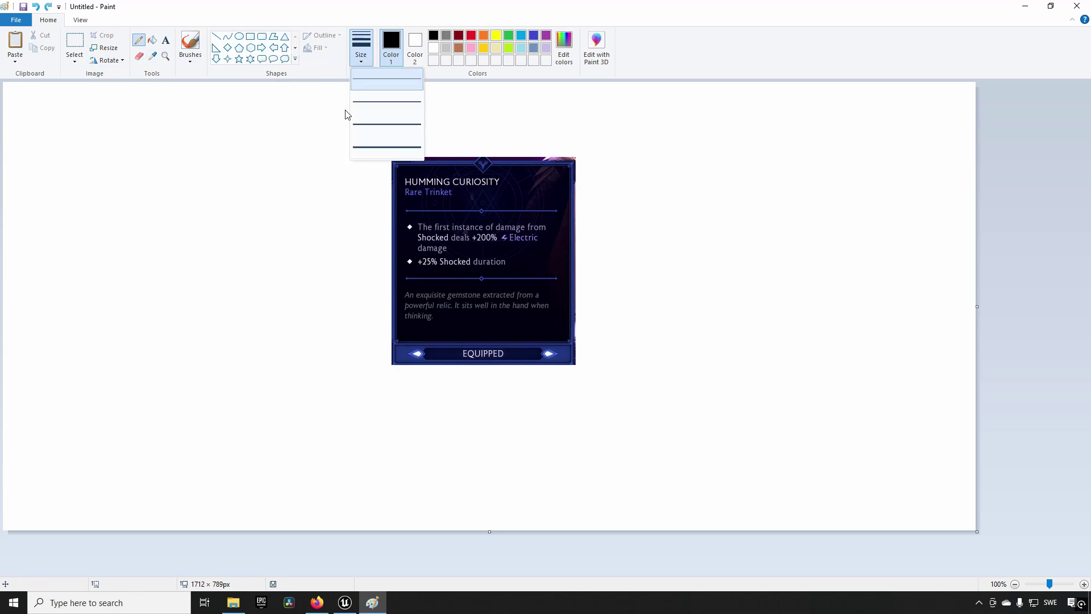
pyautogui.click(373, 149)
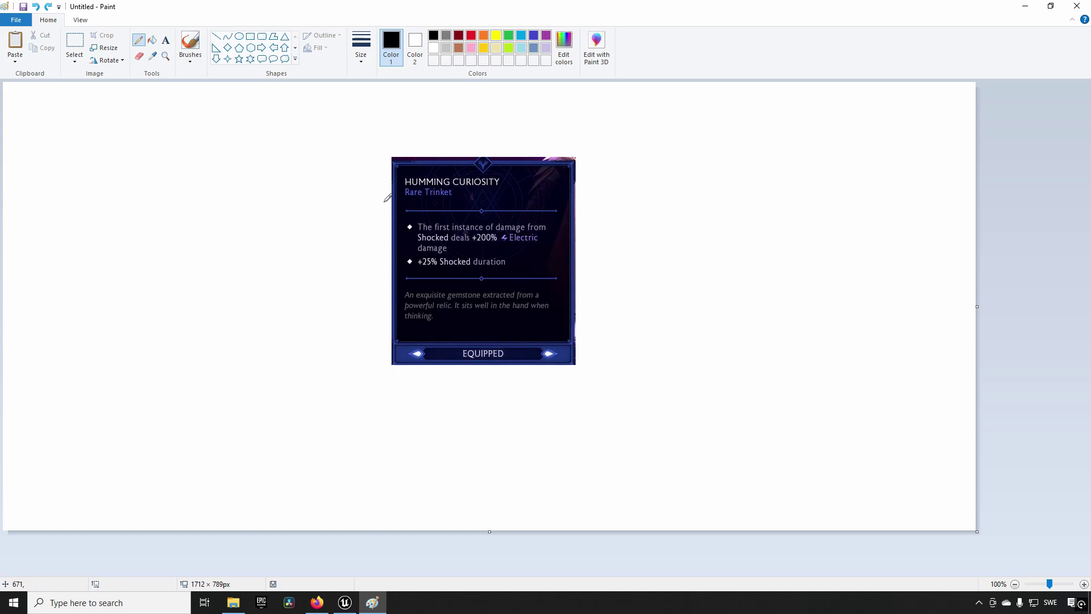
pyautogui.moveTo(389, 196); pyautogui.dragTo(582, 202, button='right')
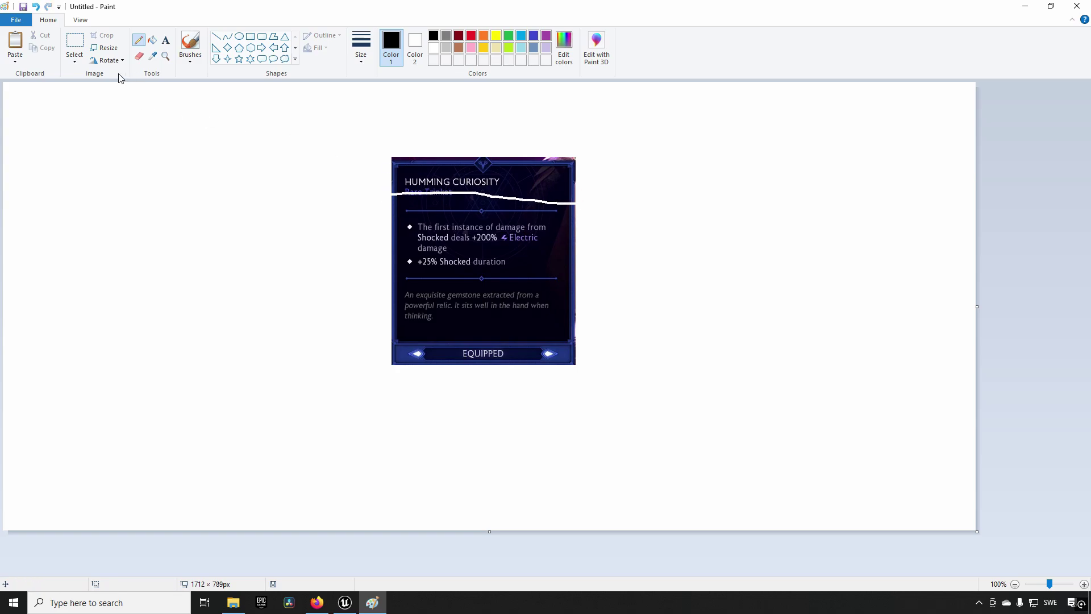
pyautogui.hotkey('ctrl', 'z')
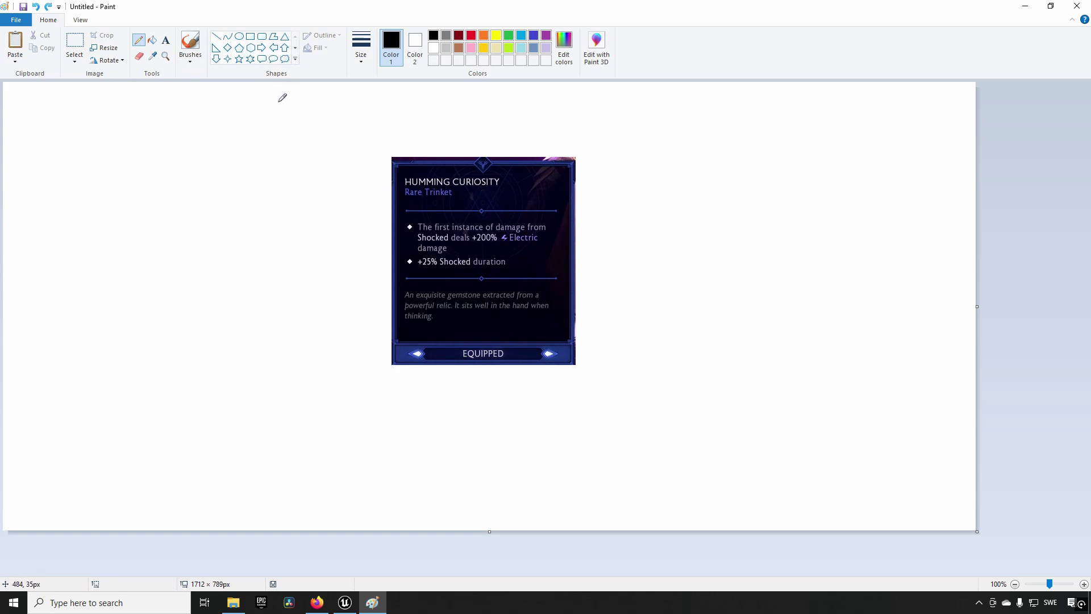
# Draw two horizontal and two vertical straight white lines across the card to divide it into nine sections
pyautogui.click(216, 37)
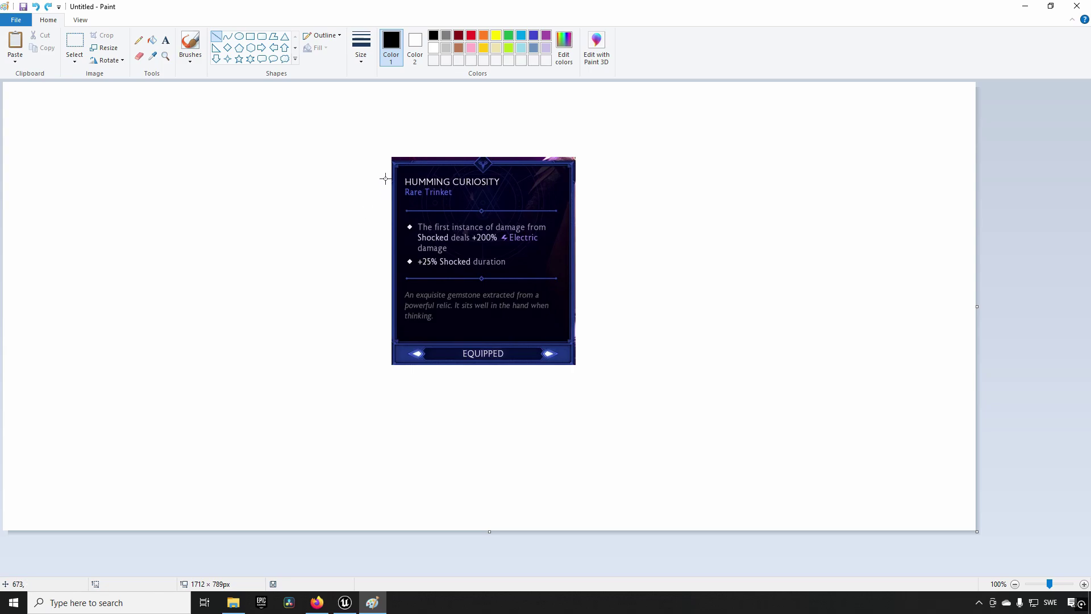
pyautogui.moveTo(386, 190); pyautogui.dragTo(592, 187, button='right')
pyautogui.moveTo(595, 316)
pyautogui.mouseDown(button='right')
pyautogui.moveTo(373, 307)
pyautogui.moveTo(356, 318)
pyautogui.mouseUp(button='right')
pyautogui.moveTo(440, 139); pyautogui.dragTo(434, 376, button='right')
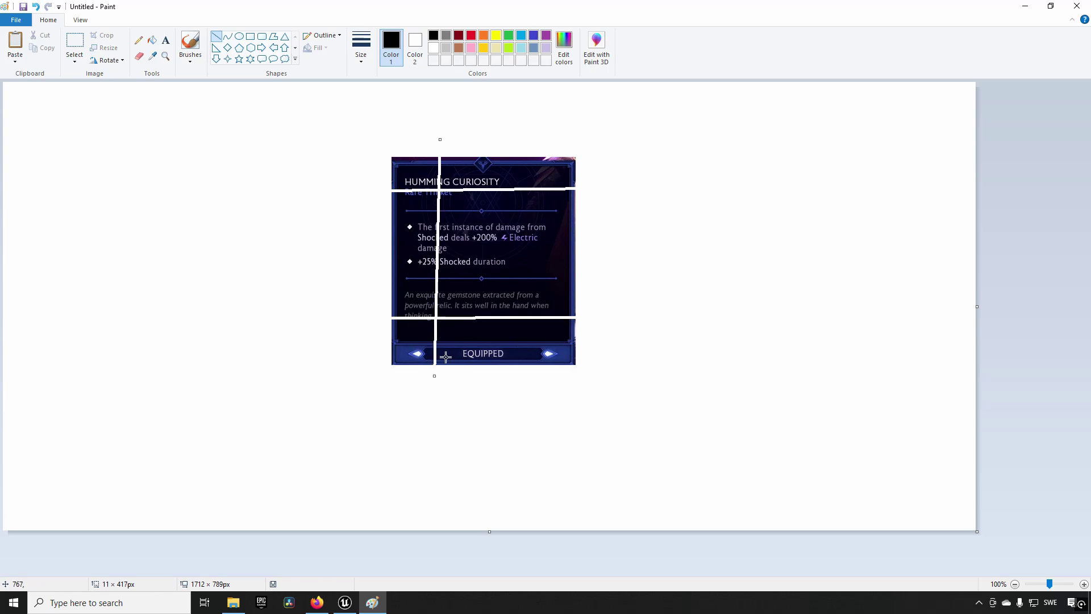
pyautogui.moveTo(530, 133); pyautogui.dragTo(527, 378, button='right')
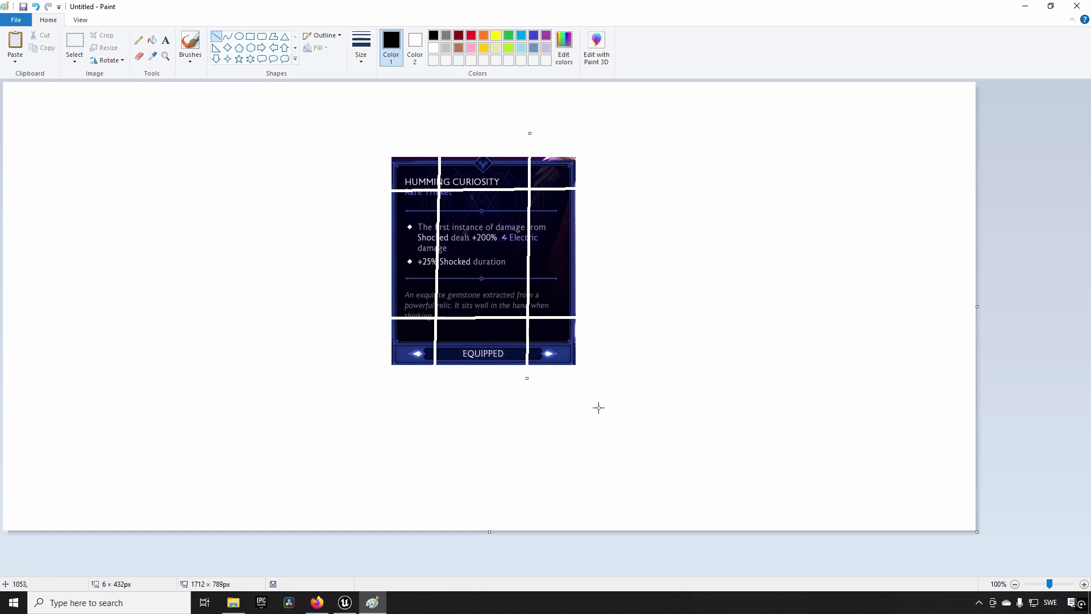
# Paste another card copy beside the divided card, near the canvas's left edge, and stretch it vertically to about 663 px tall
pyautogui.hotkey('ctrl', 'v')
pyautogui.moveTo(140, 193); pyautogui.dragTo(253, 230)
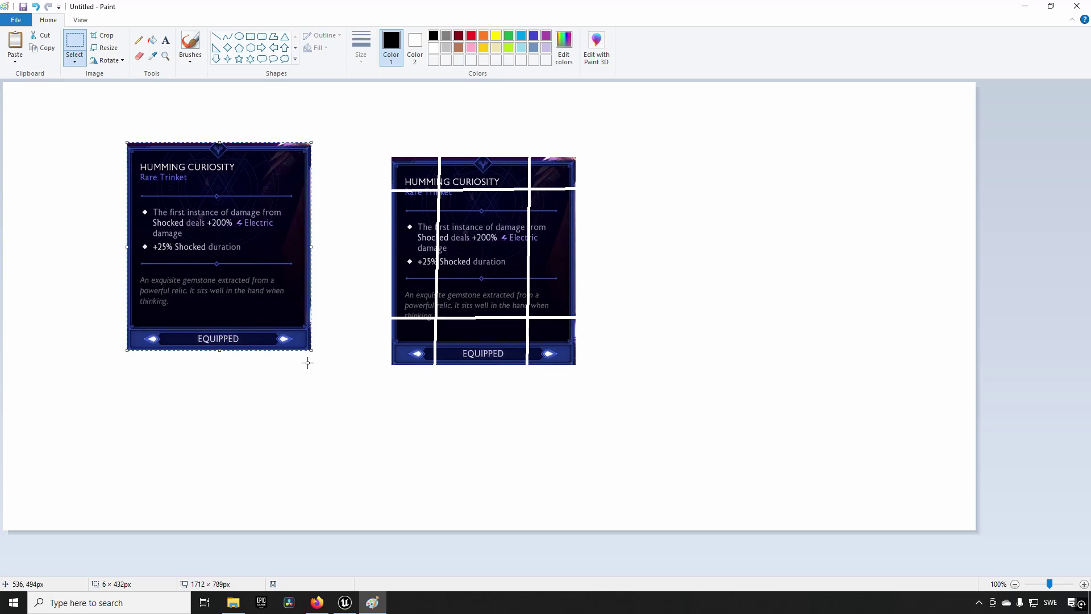
pyautogui.moveTo(219, 350); pyautogui.dragTo(220, 519)
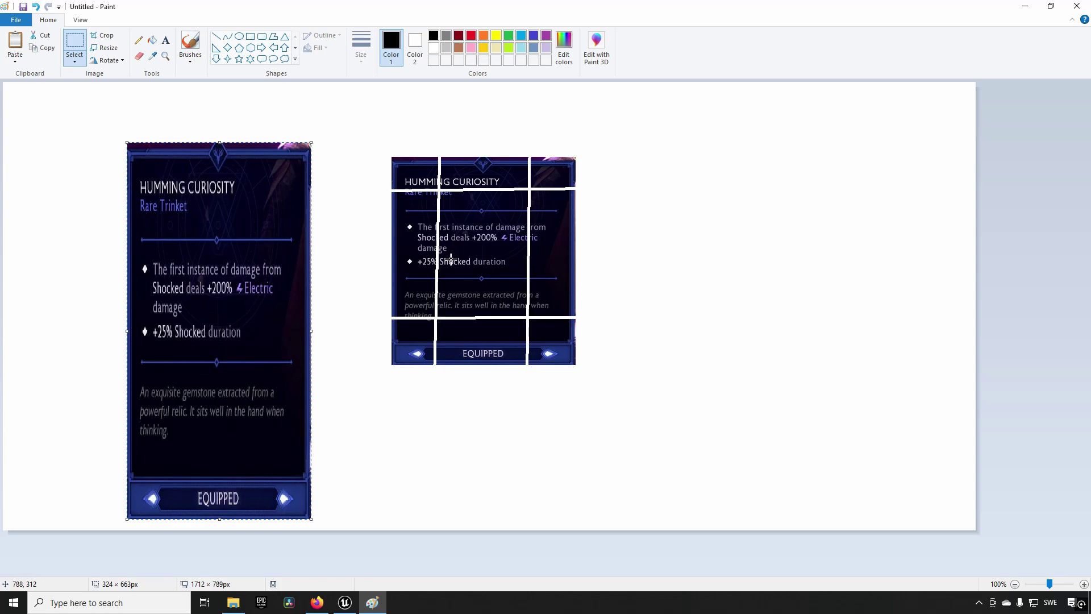
# Cover the divided card with a fresh copy and draw two horizontal and two vertical white lines close to its frame edges
pyautogui.hotkey('ctrl', 'v')
pyautogui.moveTo(117, 162); pyautogui.dragTo(480, 228)
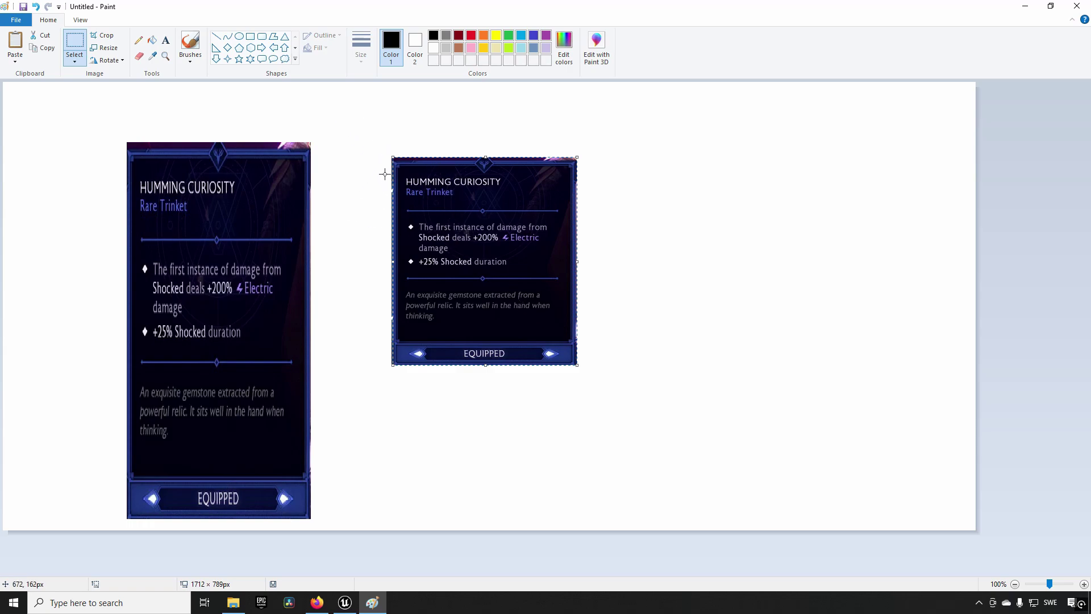
pyautogui.click(216, 36)
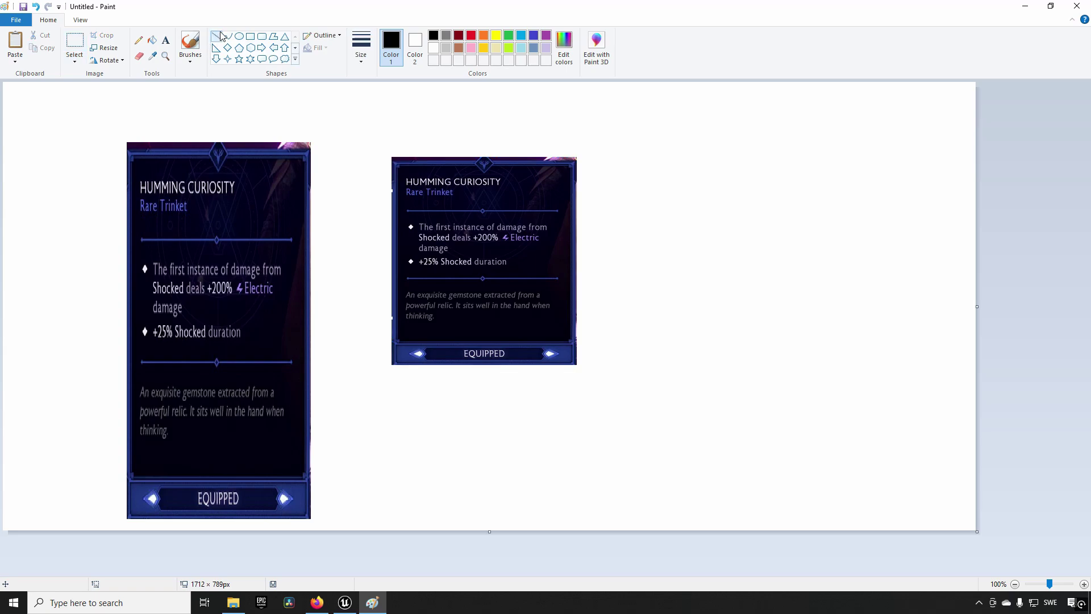
pyautogui.moveTo(379, 171); pyautogui.dragTo(594, 171)
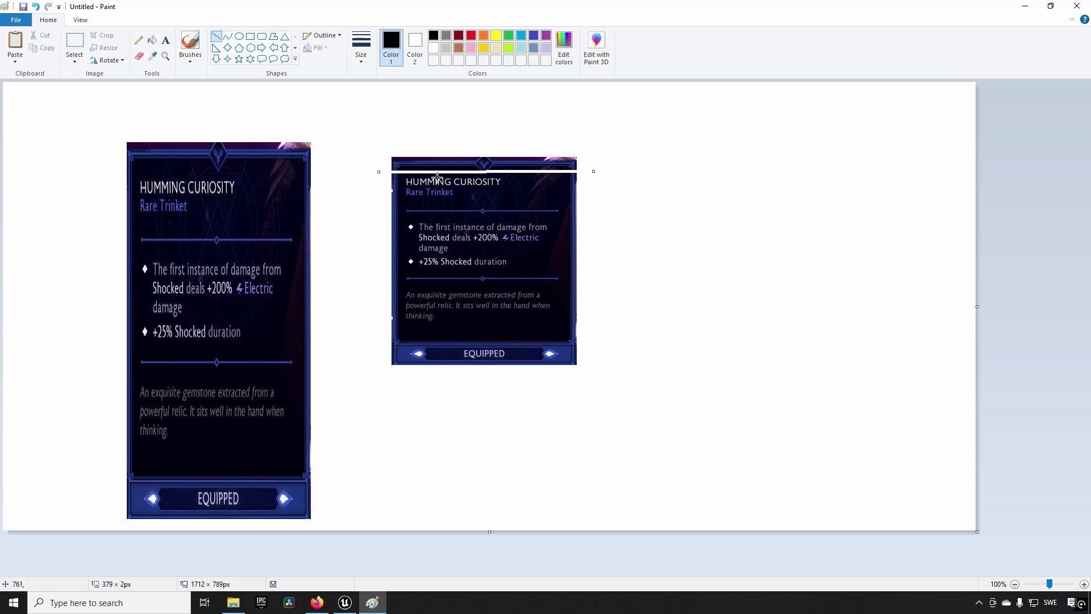
pyautogui.moveTo(387, 337); pyautogui.dragTo(605, 337)
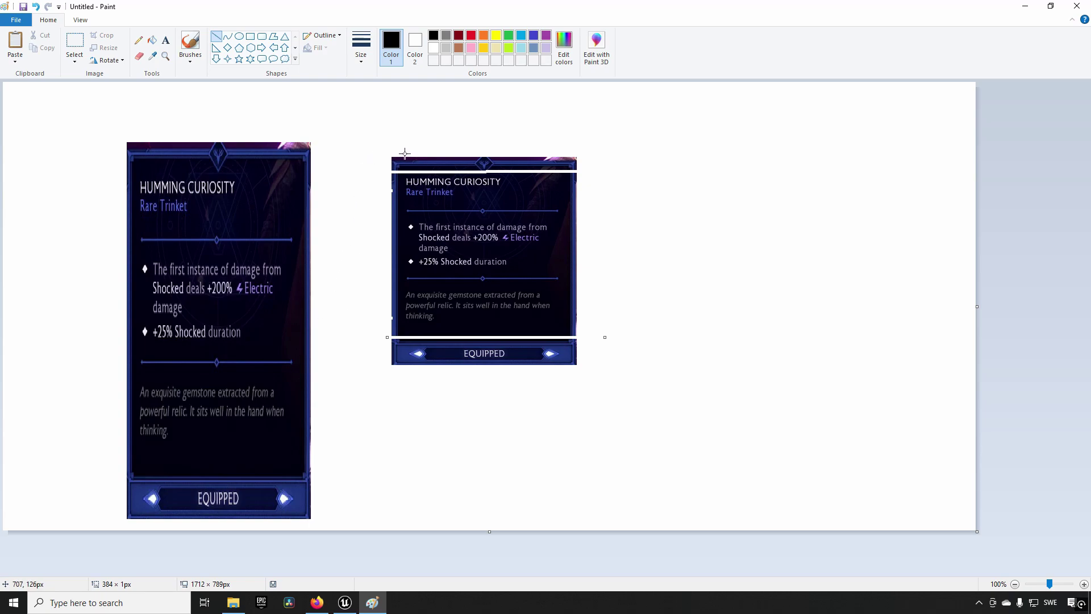
pyautogui.moveTo(405, 154); pyautogui.dragTo(402, 369)
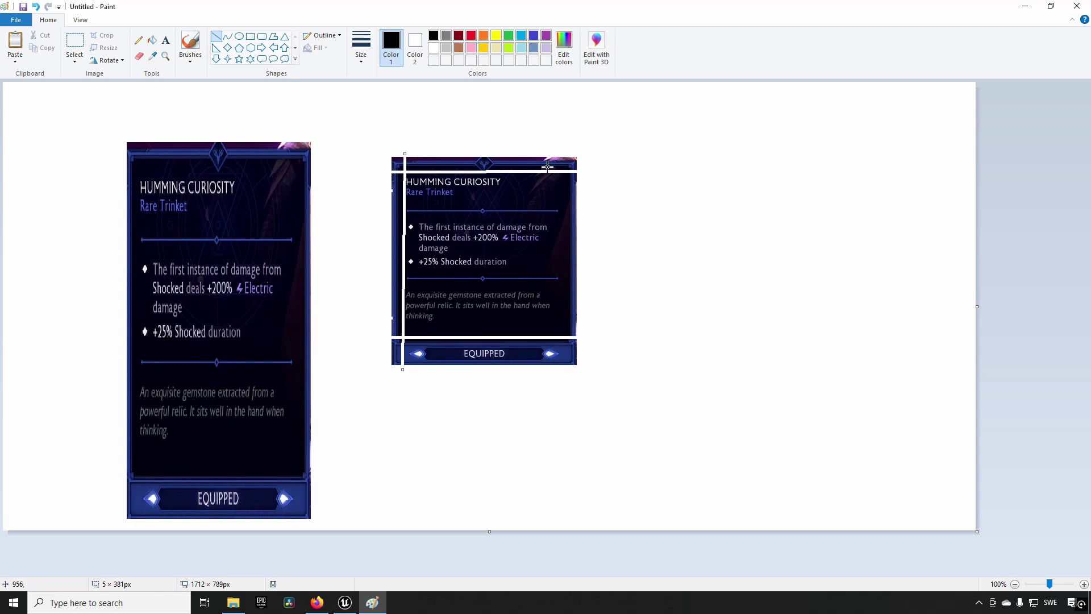
pyautogui.moveTo(555, 148); pyautogui.dragTo(556, 371)
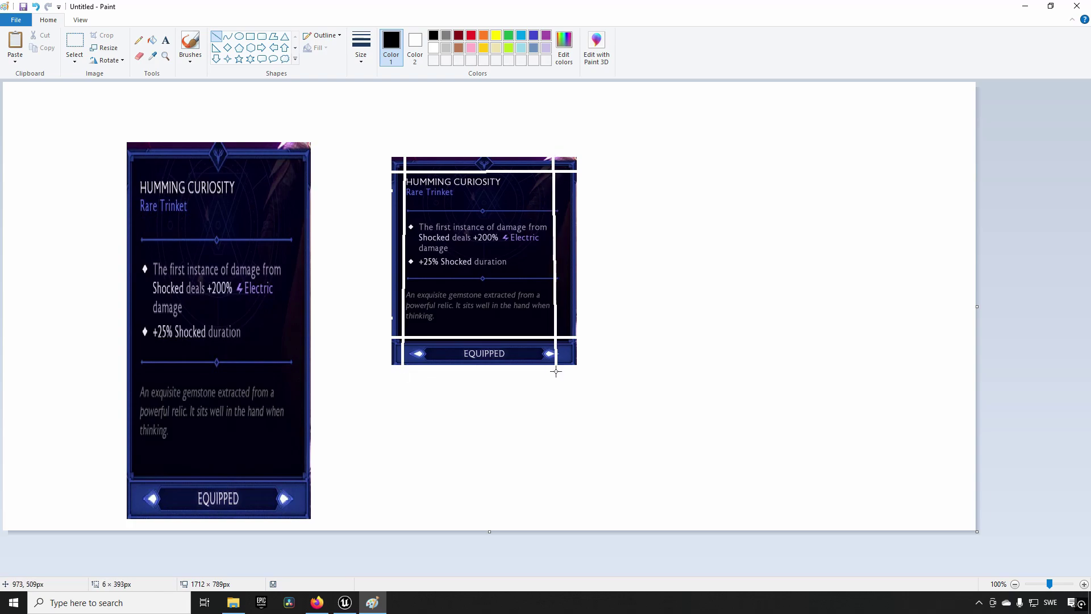
pyautogui.hotkey('ctrl', 'z')
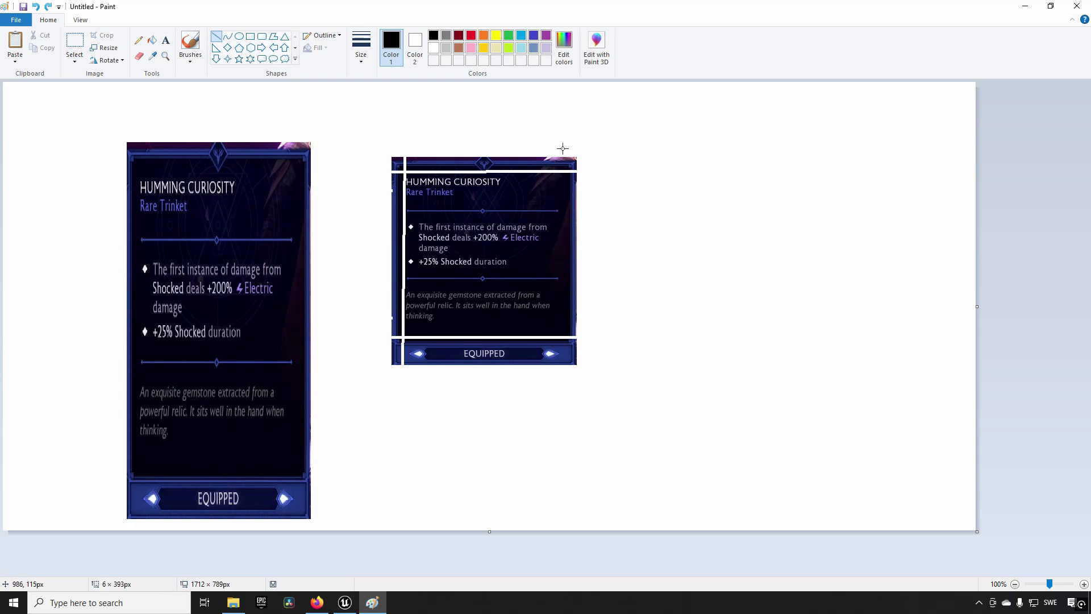
pyautogui.moveTo(562, 149); pyautogui.dragTo(561, 379)
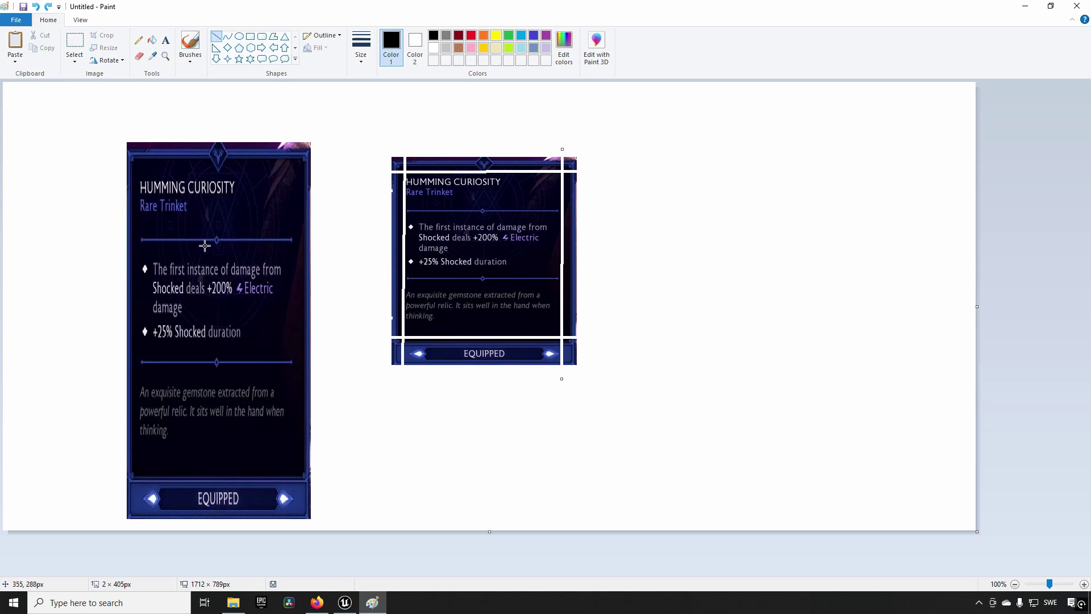
# Paste another card copy to the right of the divided card and stretch it horizontally to about 638 px wide
pyautogui.hotkey('ctrl', 'v')
pyautogui.moveTo(85, 161); pyautogui.dragTo(681, 227)
pyautogui.moveTo(790, 257); pyautogui.dragTo(966, 257)
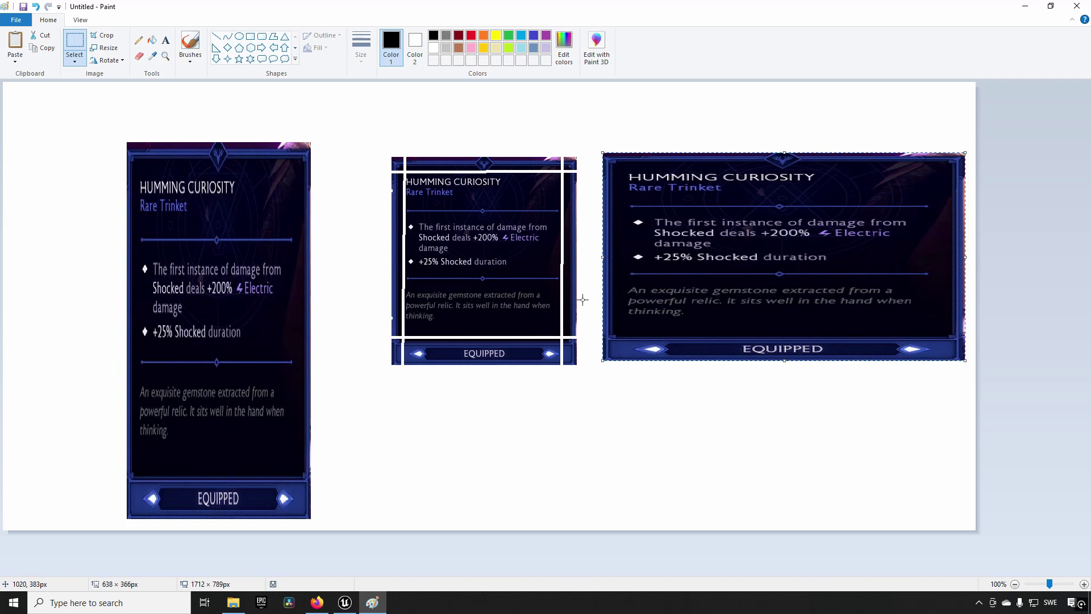
# Switch to Unreal Editor, view the 9SliceTutorial texture from the 9Slice folder, and close it
pyautogui.click(1026, 11)
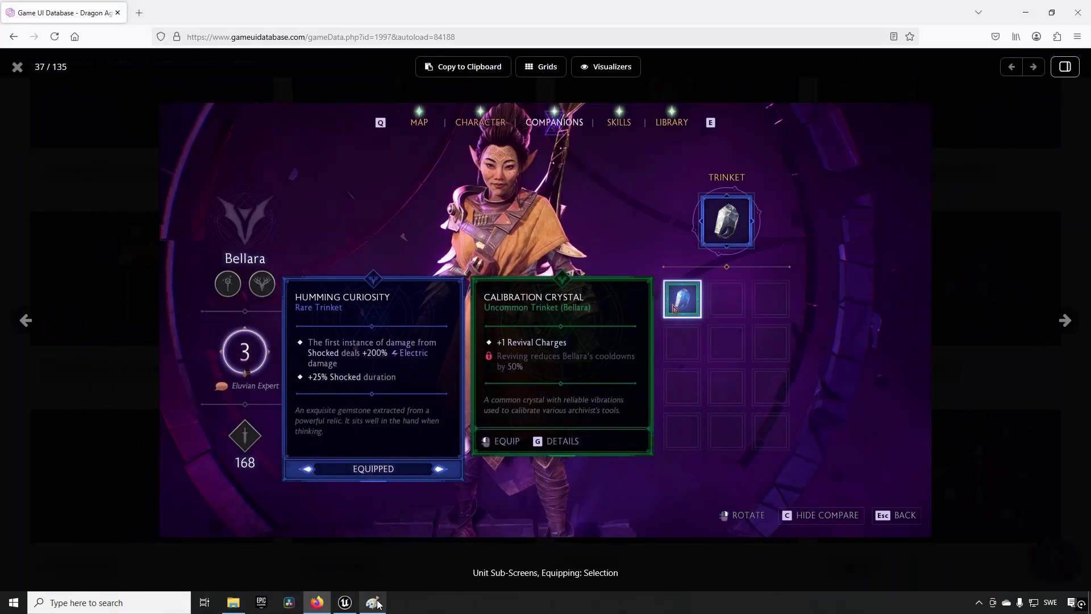
pyautogui.click(350, 606)
pyautogui.hotkey('ctrl', 'space')
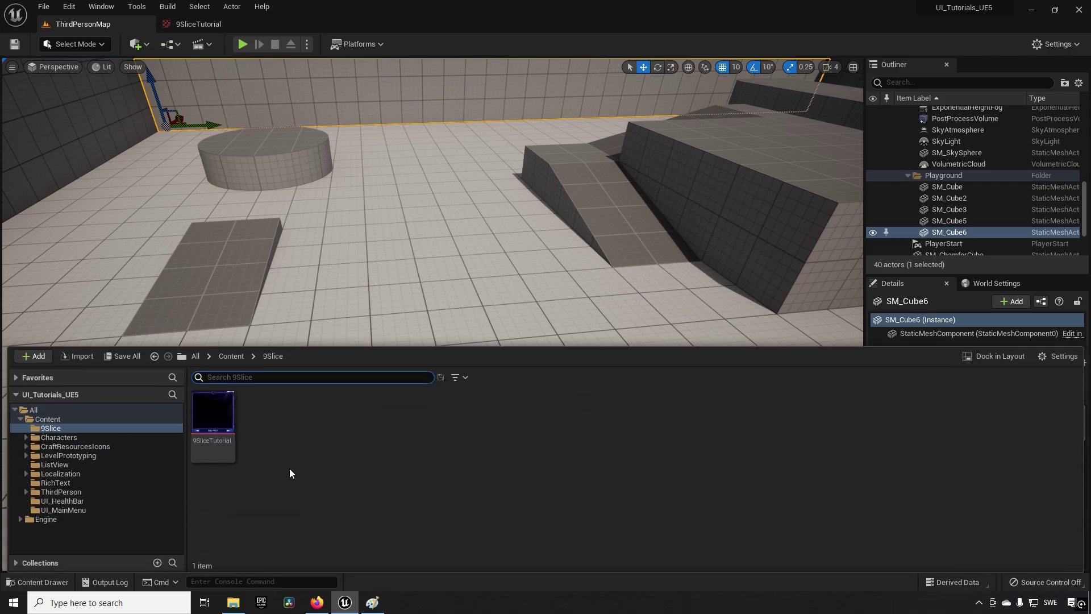
pyautogui.doubleClick(208, 439)
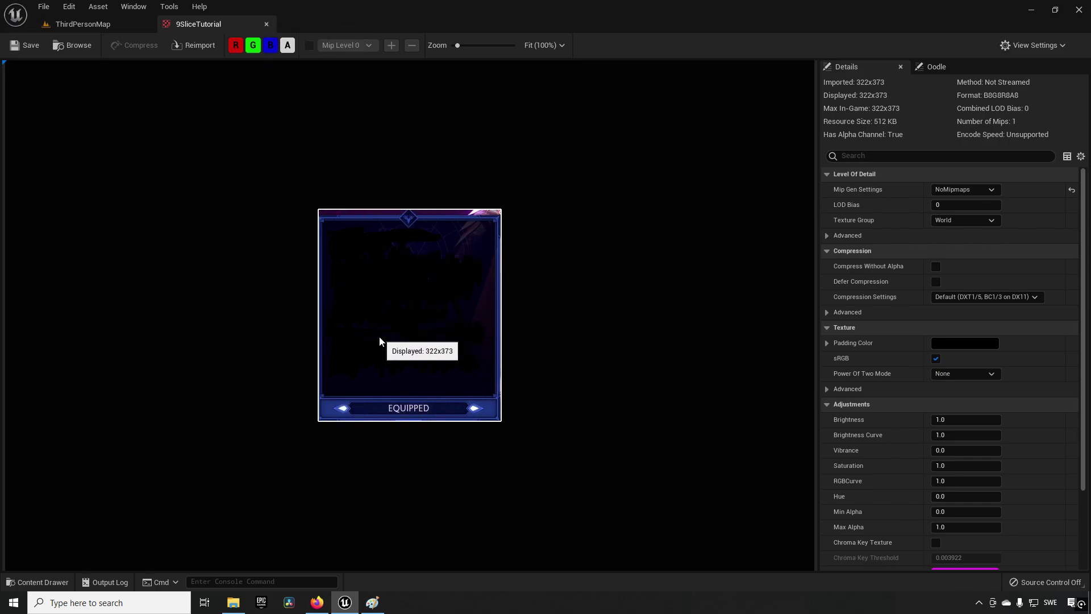
pyautogui.click(266, 24)
# Create a Widget Blueprint named W_9slice in the 9Slice folder and open it for editing
pyautogui.hotkey('ctrl', 'space')
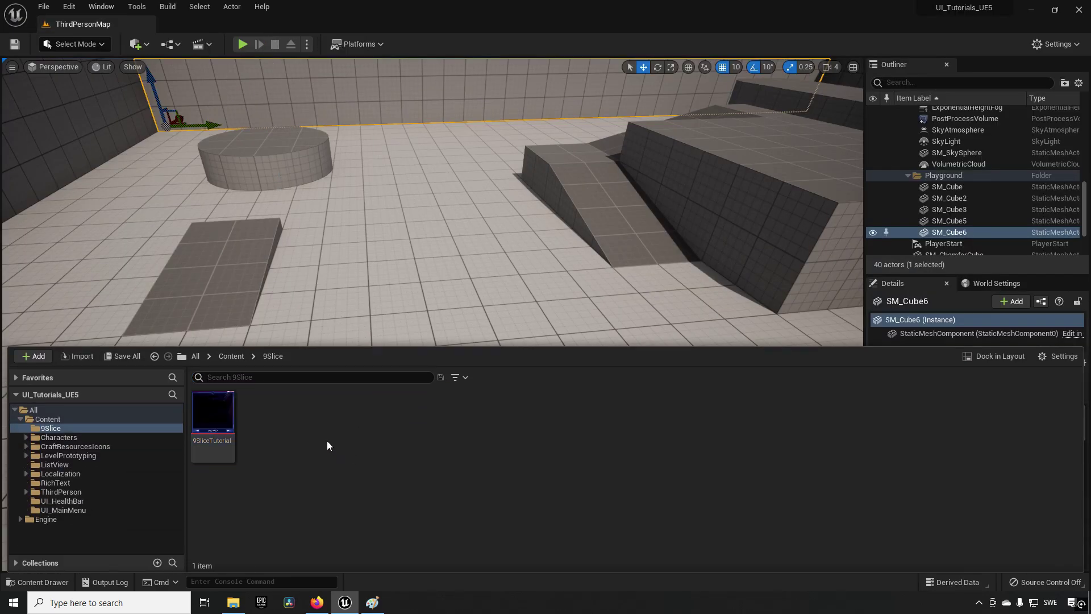
pyautogui.rightClick(311, 445)
pyautogui.moveTo(376, 418)
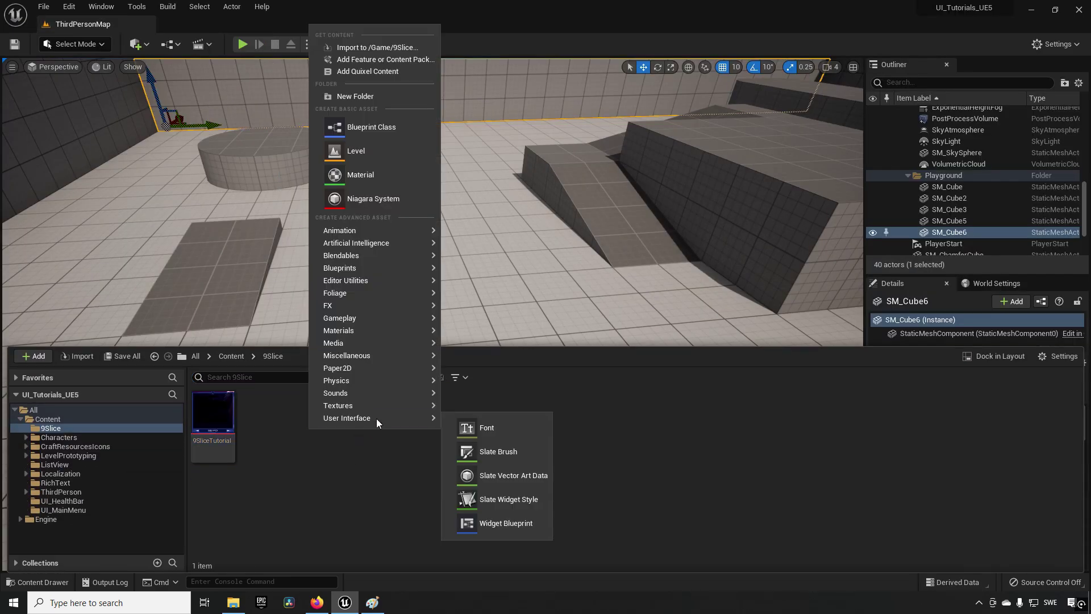
pyautogui.click(495, 522)
pyautogui.click(453, 191)
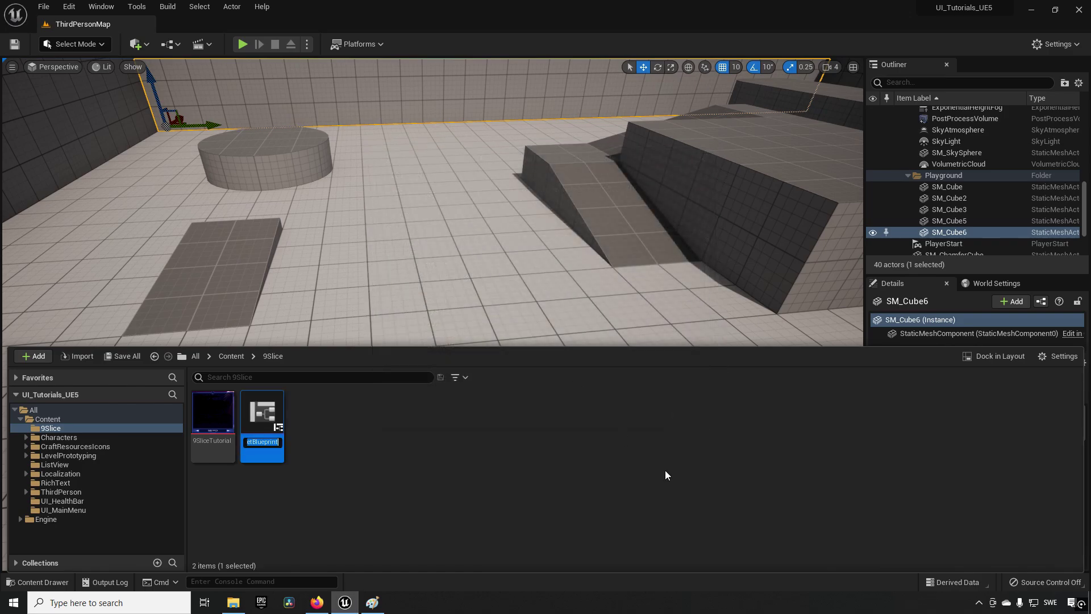
pyautogui.write('W_9slice')
pyautogui.press('Return')
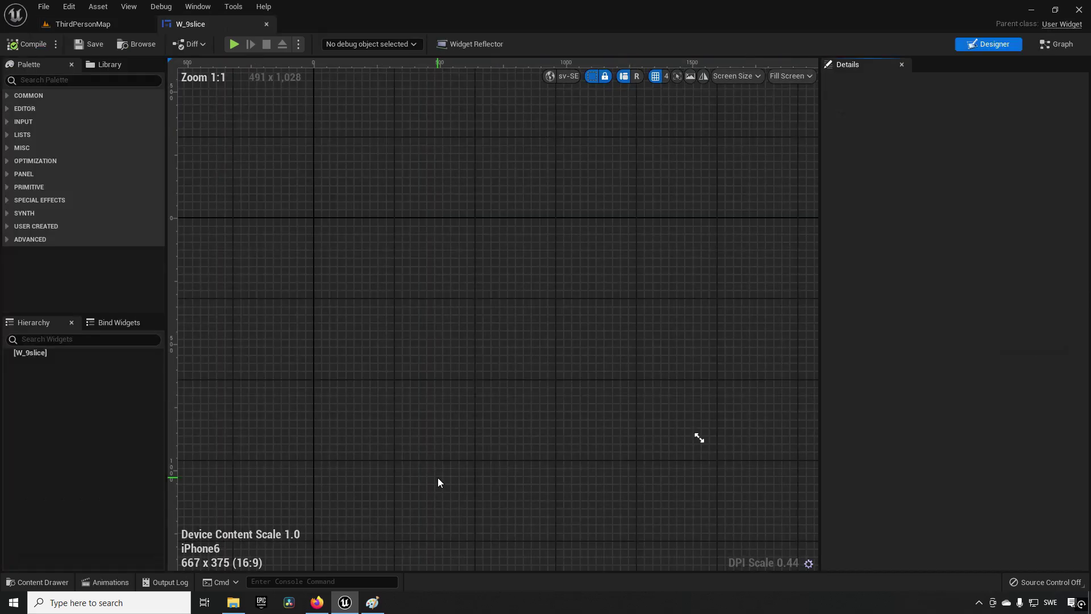
# Add a Canvas Panel as the root of the W_9slice widget hierarchy
pyautogui.click(100, 80)
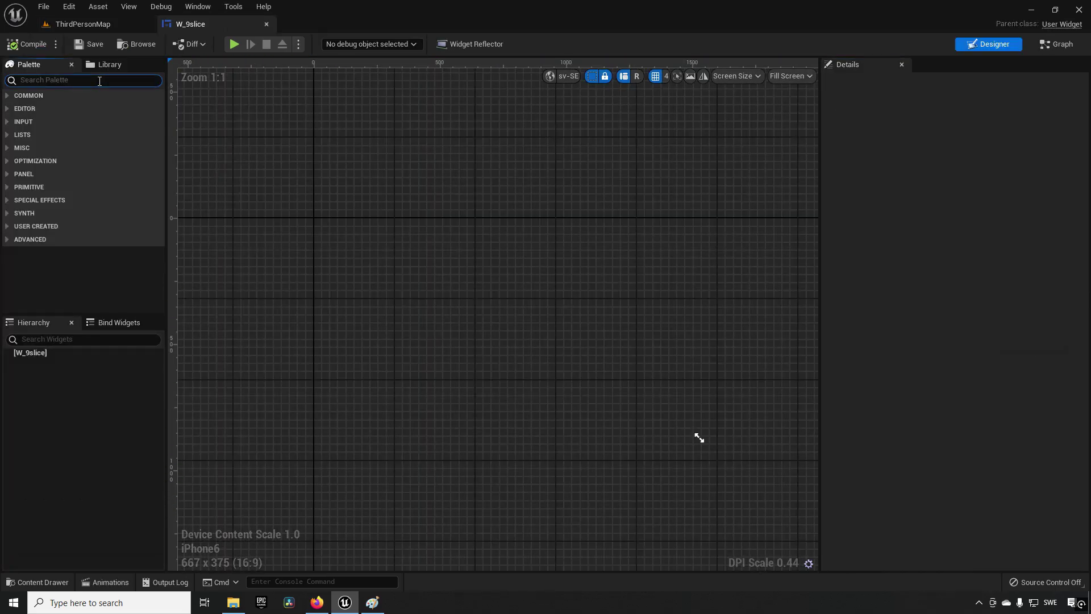
pyautogui.write('canvas')
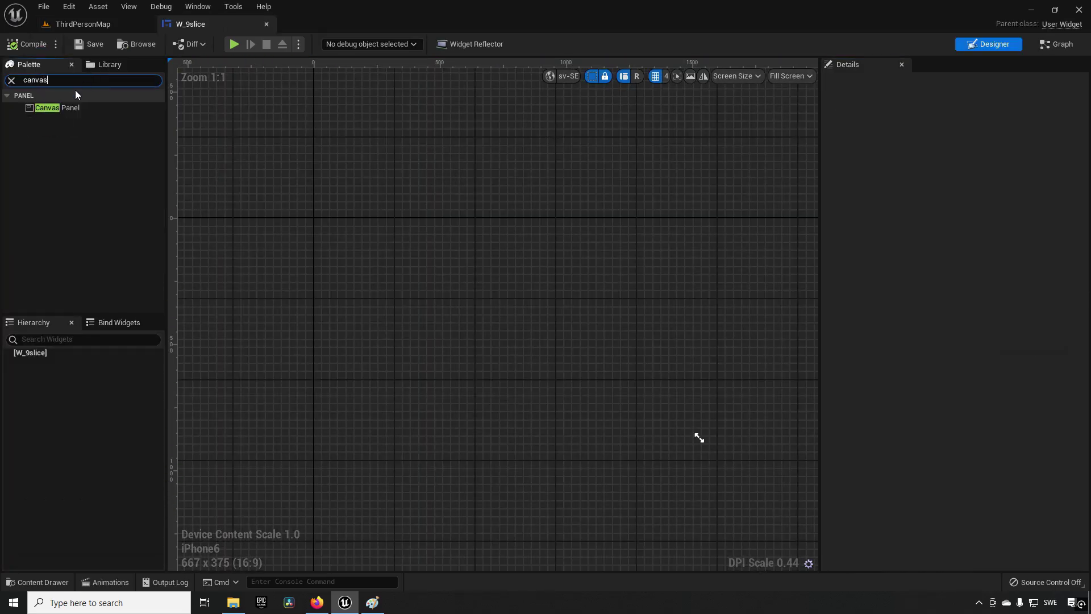
pyautogui.moveTo(56, 108); pyautogui.dragTo(81, 353)
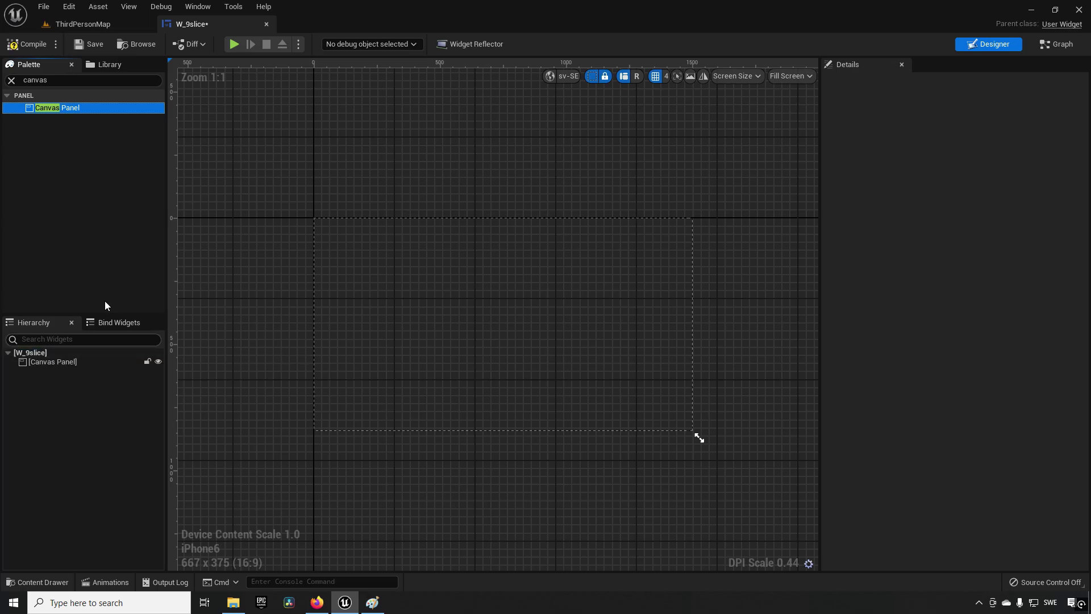
# Add an Image and a Border widget as children of the Canvas Panel
pyautogui.click(58, 80)
pyautogui.hotkey('ctrl', 'a')
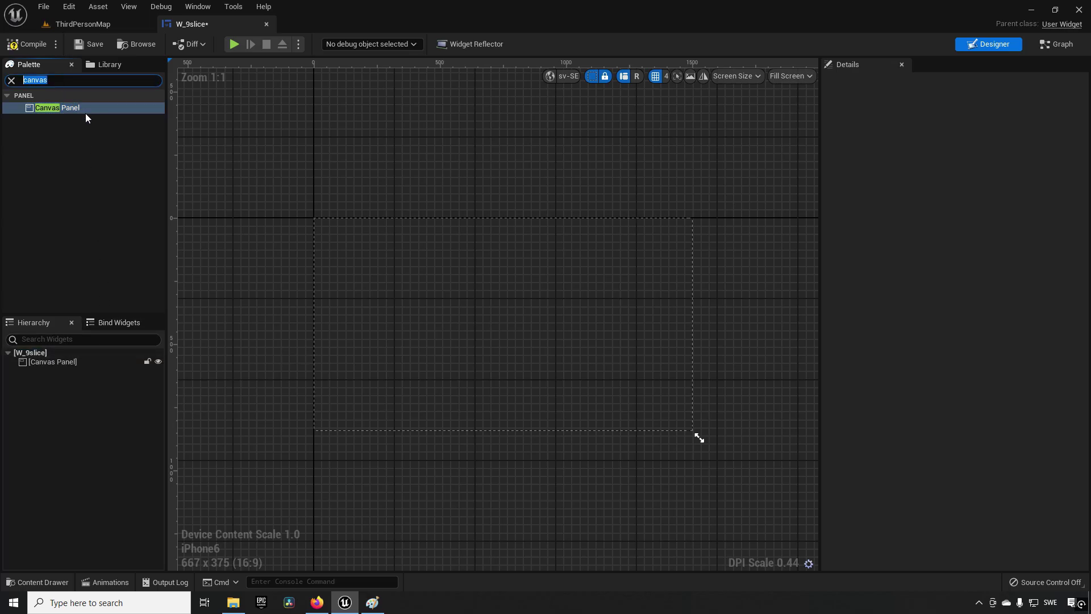
pyautogui.write('image')
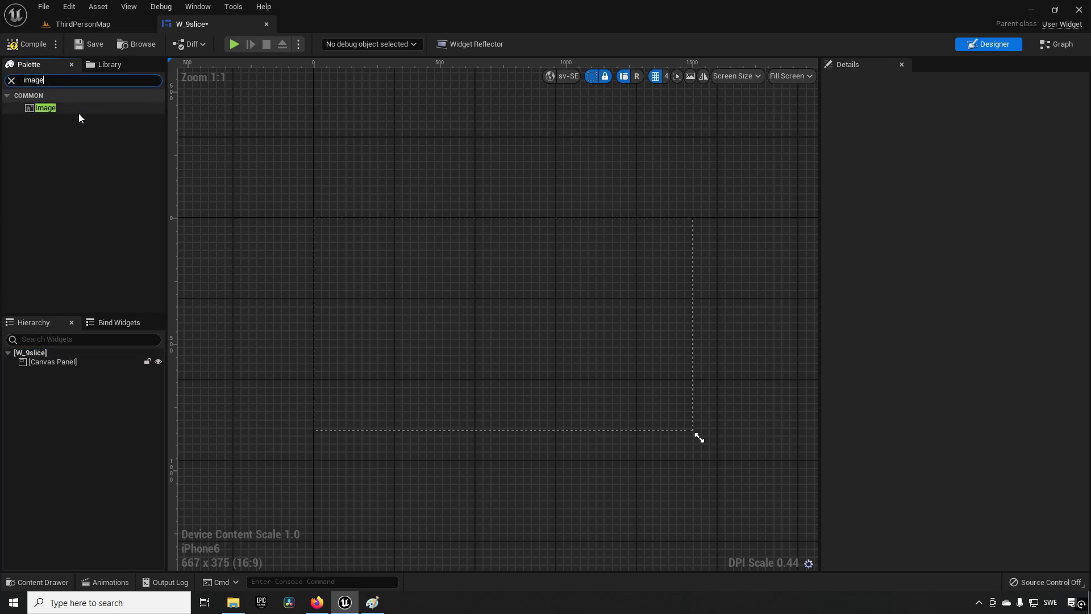
pyautogui.moveTo(76, 113); pyautogui.dragTo(80, 361)
pyautogui.click(56, 80)
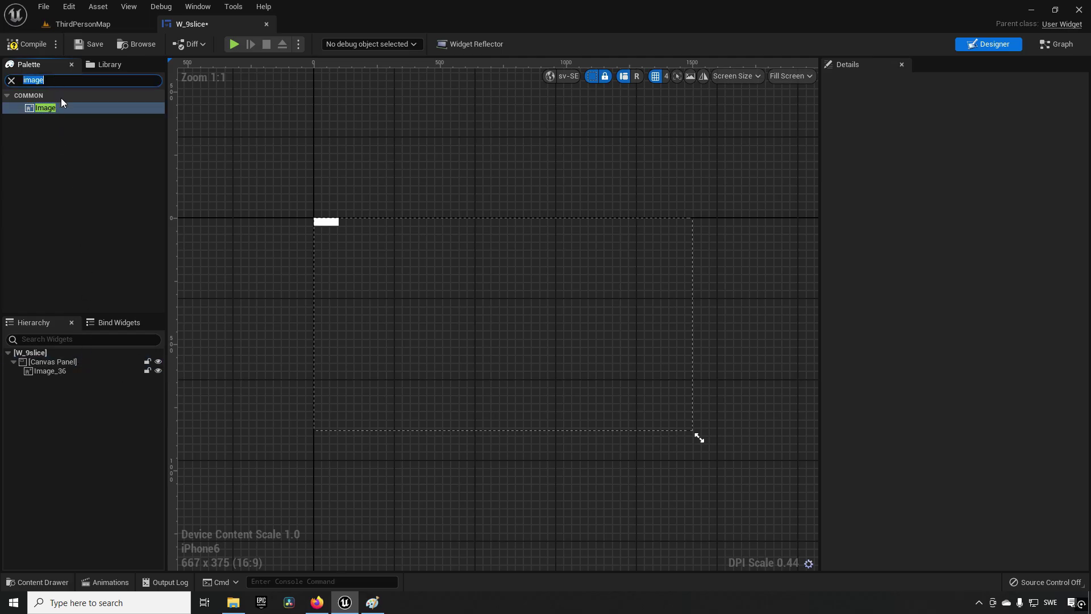
pyautogui.write('border')
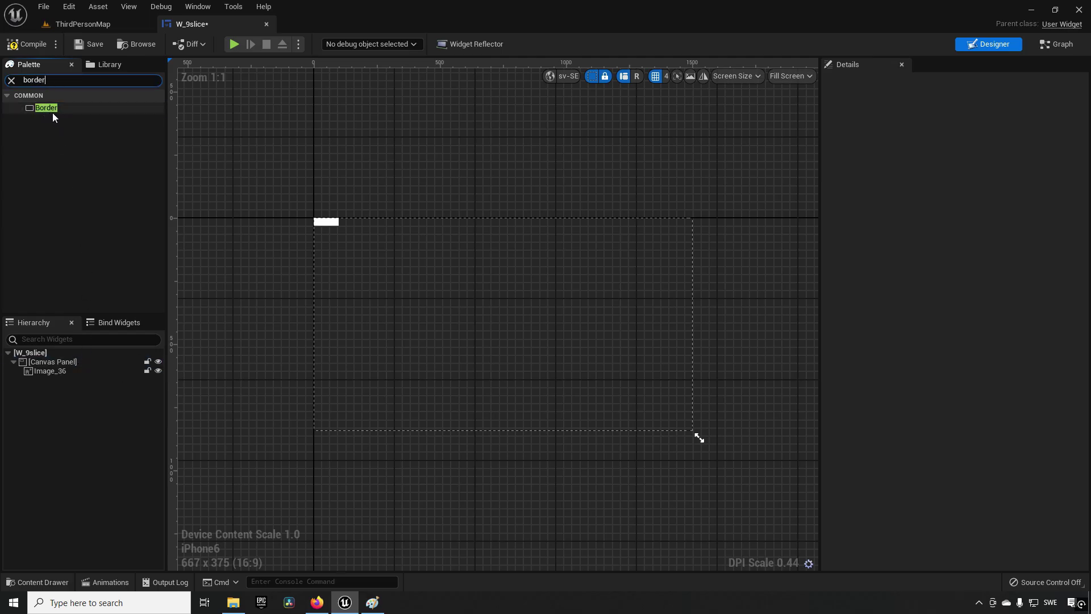
pyautogui.moveTo(52, 112); pyautogui.dragTo(81, 361)
# Assign the 9SliceTutorial texture as the brush image of both the Image and the Border
pyautogui.click(58, 372)
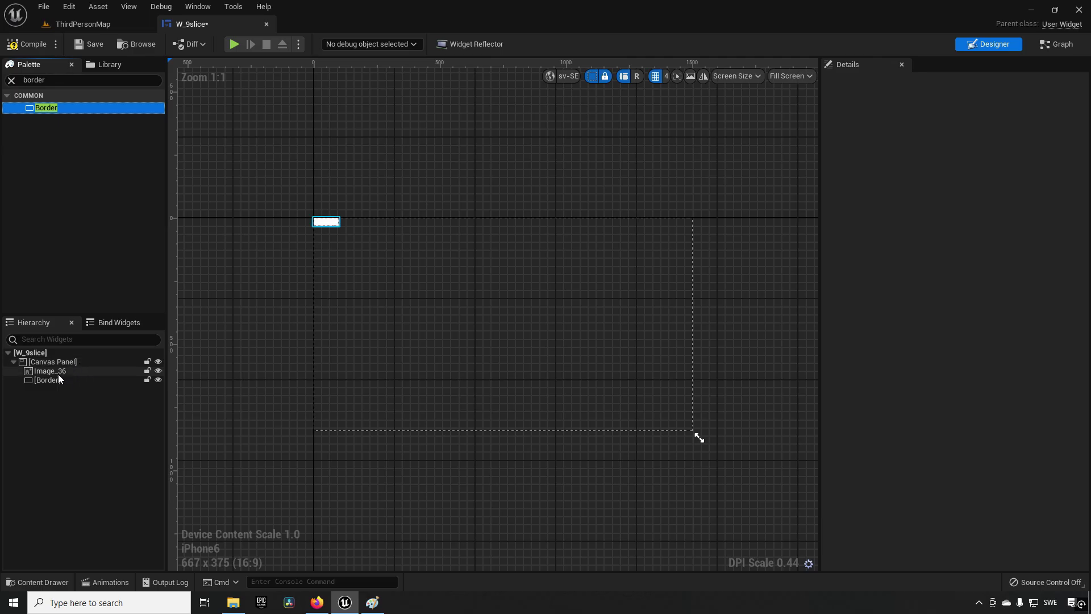
pyautogui.click(46, 581)
pyautogui.click(222, 467)
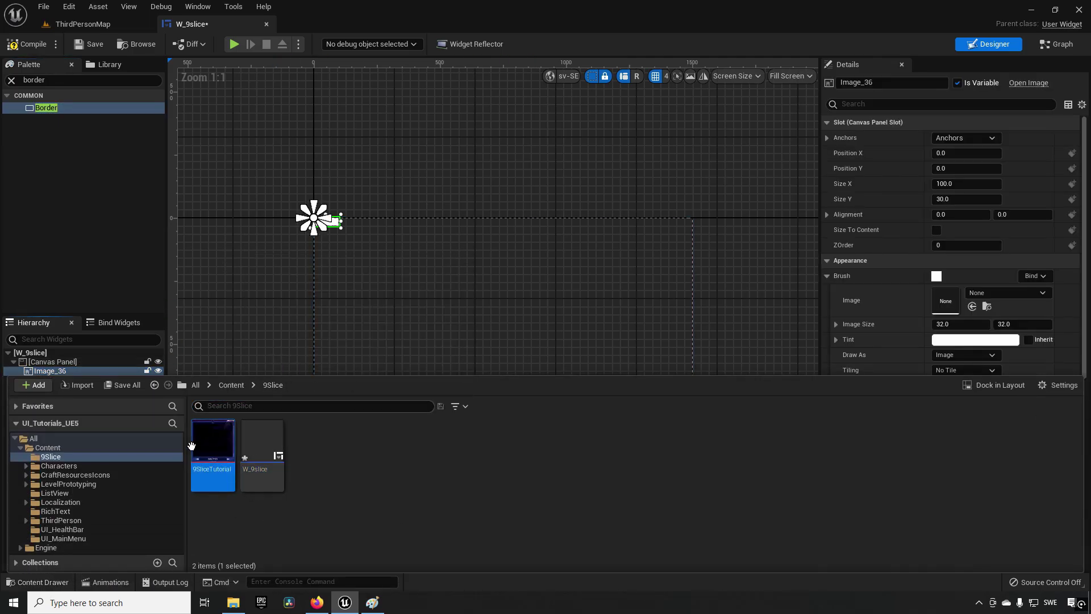
pyautogui.click(973, 306)
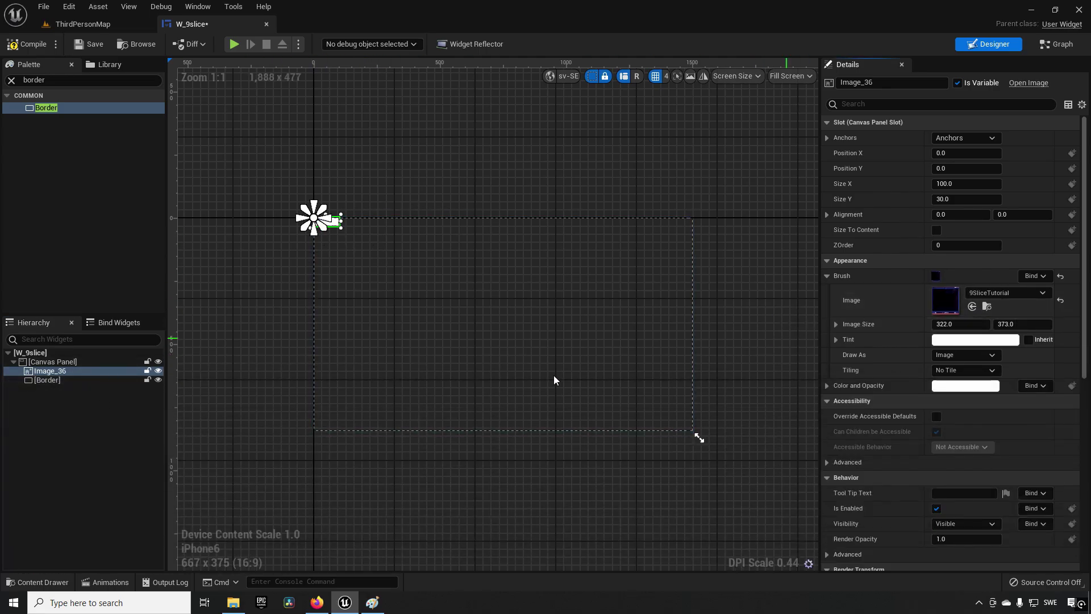
pyautogui.click(108, 381)
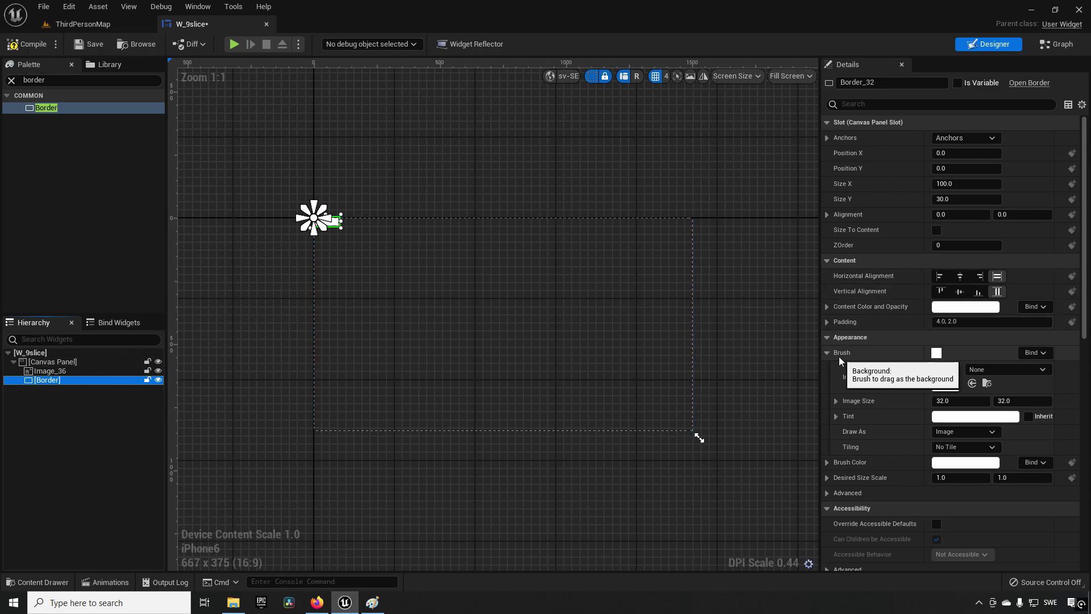
pyautogui.click(972, 384)
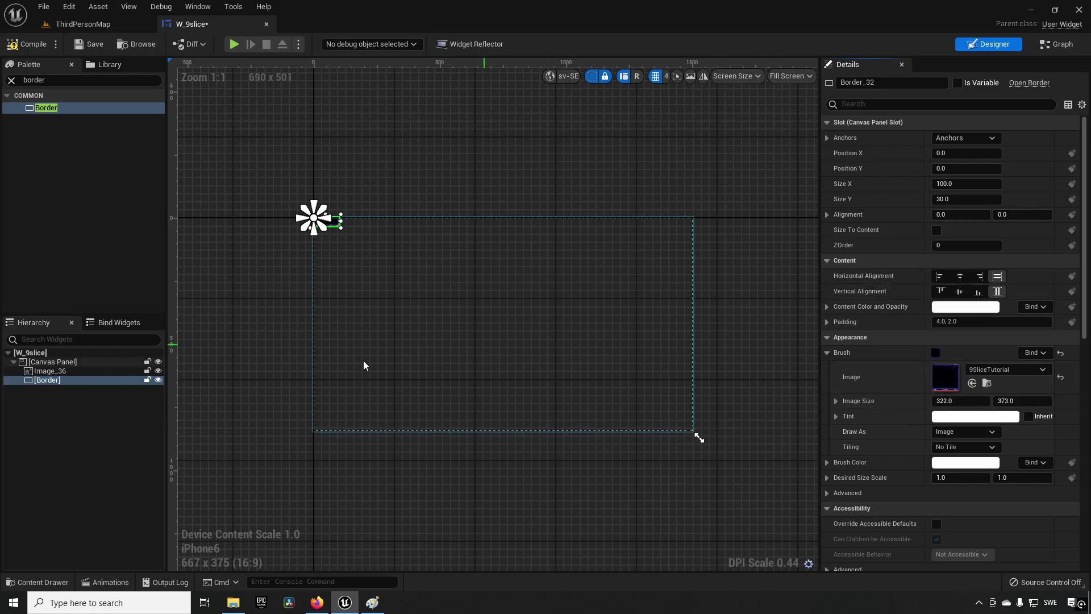
# Separate the overlapping widgets, moving the Border aside to the right and the Image to position X 72, Y 44
pyautogui.scroll(5, 316, 309)
pyautogui.moveTo(317, 309); pyautogui.dragTo(430, 320, button='right')
pyautogui.scroll(2, 412, 322)
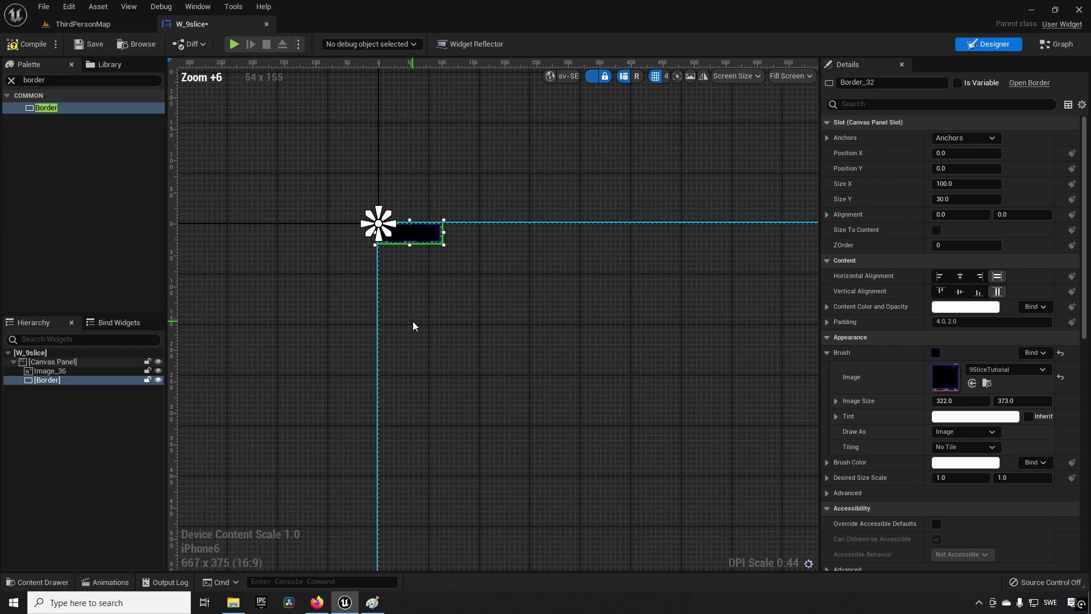
pyautogui.click(66, 371)
pyautogui.moveTo(424, 220); pyautogui.dragTo(578, 253)
pyautogui.click(418, 224)
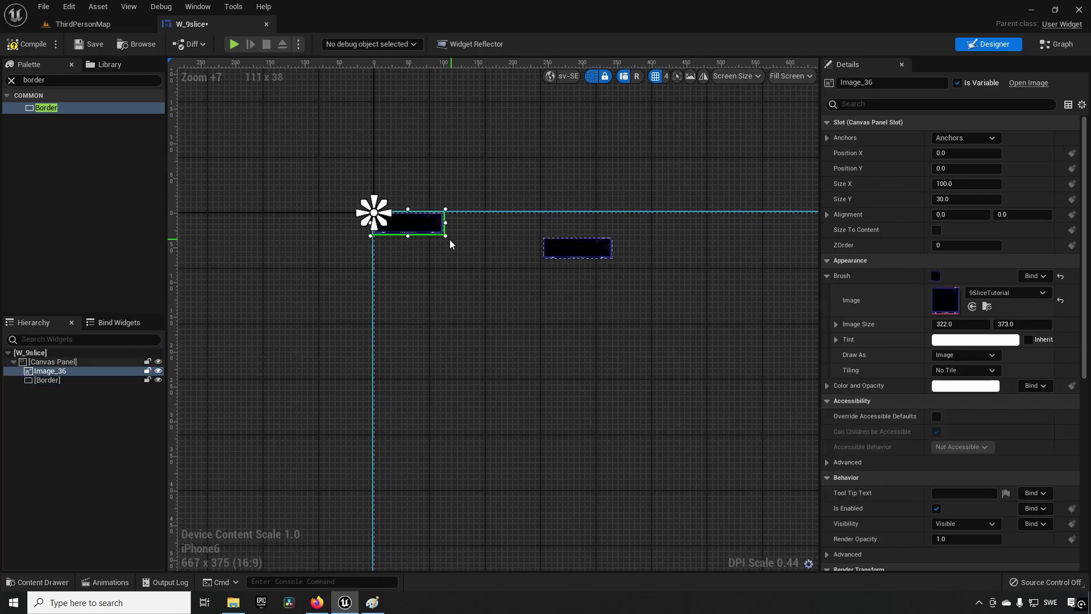
pyautogui.moveTo(418, 227); pyautogui.dragTo(469, 258)
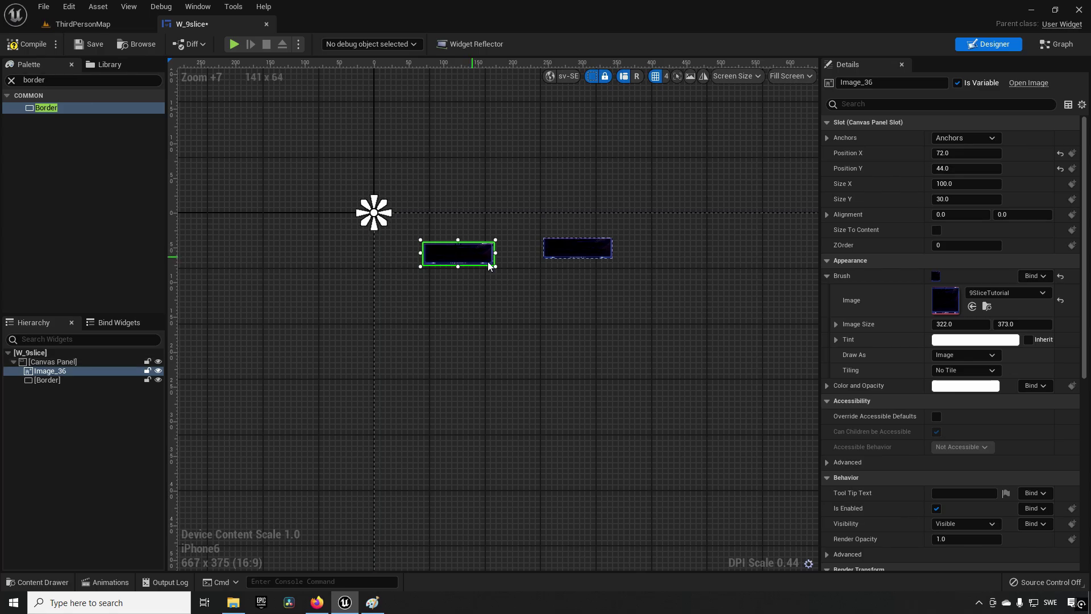
# Match the Image widget to the texture's dimensions by setting Size X to 322 and Size Y to 373
pyautogui.scroll(8, 534, 269)
pyautogui.moveTo(534, 269); pyautogui.dragTo(577, 347, button='right')
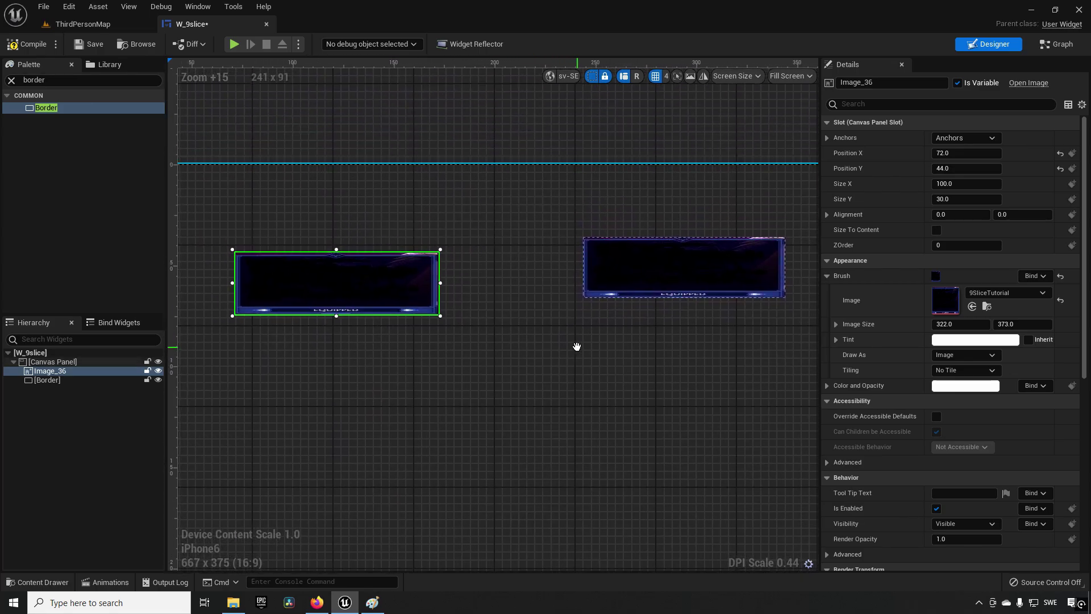
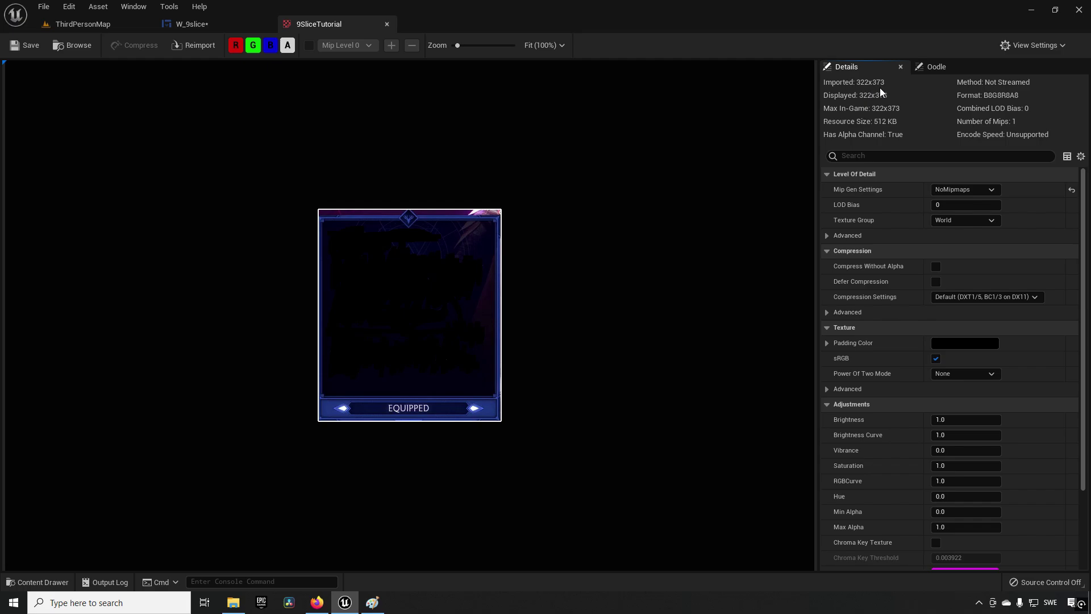
pyautogui.click(232, 25)
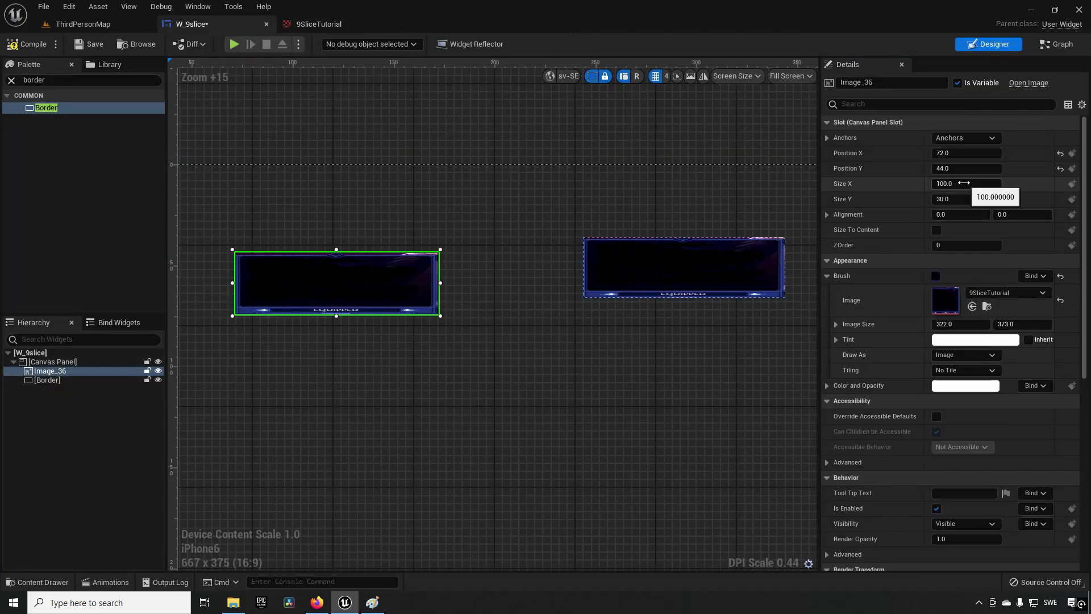
pyautogui.write('322')
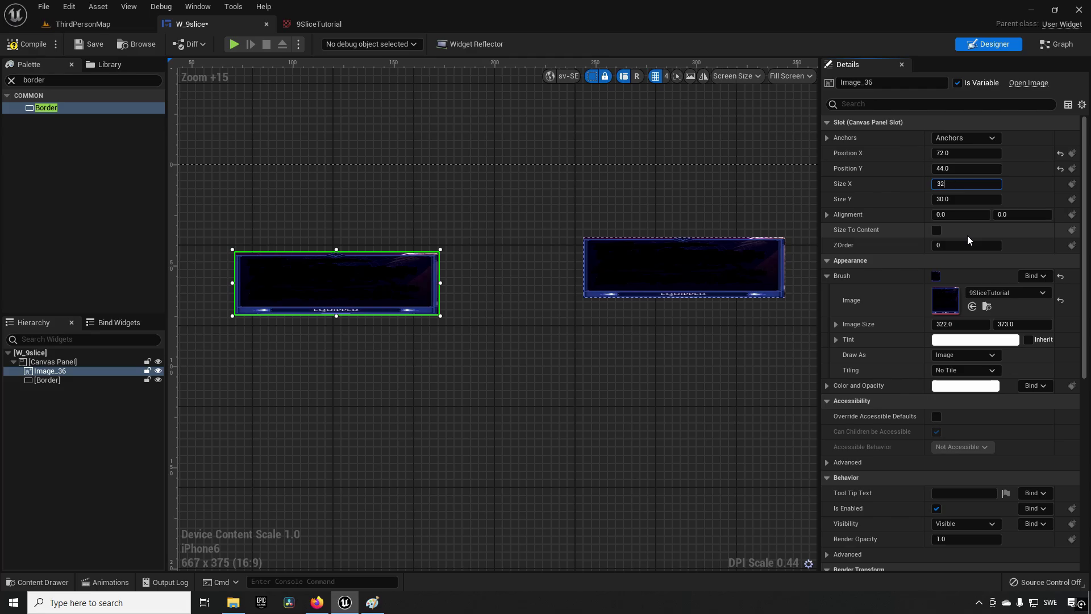
pyautogui.press('Tab')
pyautogui.write('373')
pyautogui.press('Return')
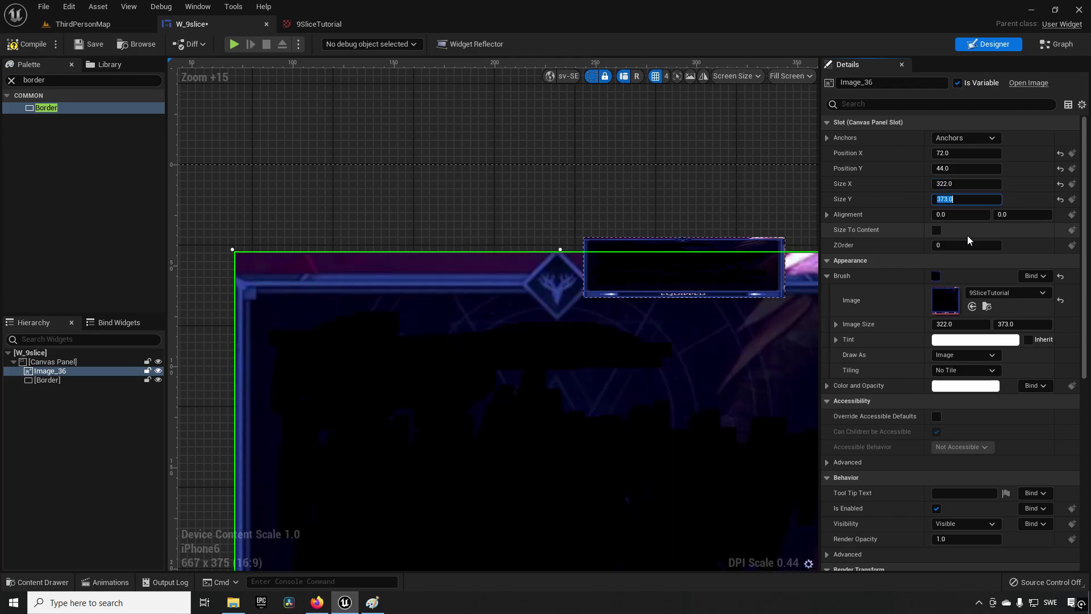
# Move the Border beside the Image to position X 436, Y 44 and enlarge it to about 311 by 364
pyautogui.click(349, 23)
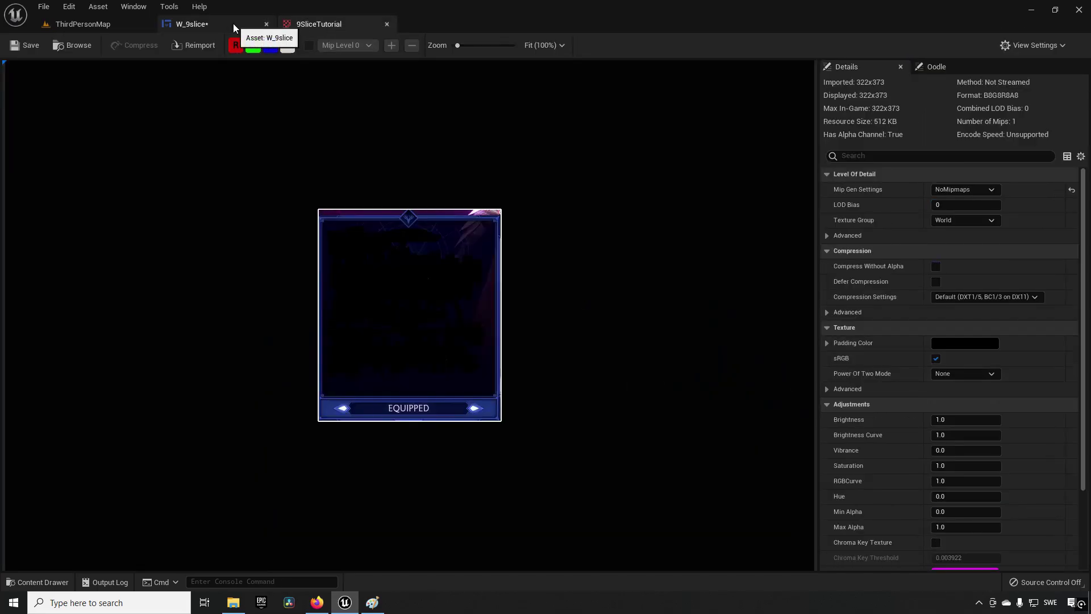
pyautogui.click(233, 24)
pyautogui.scroll(4, 441, 190)
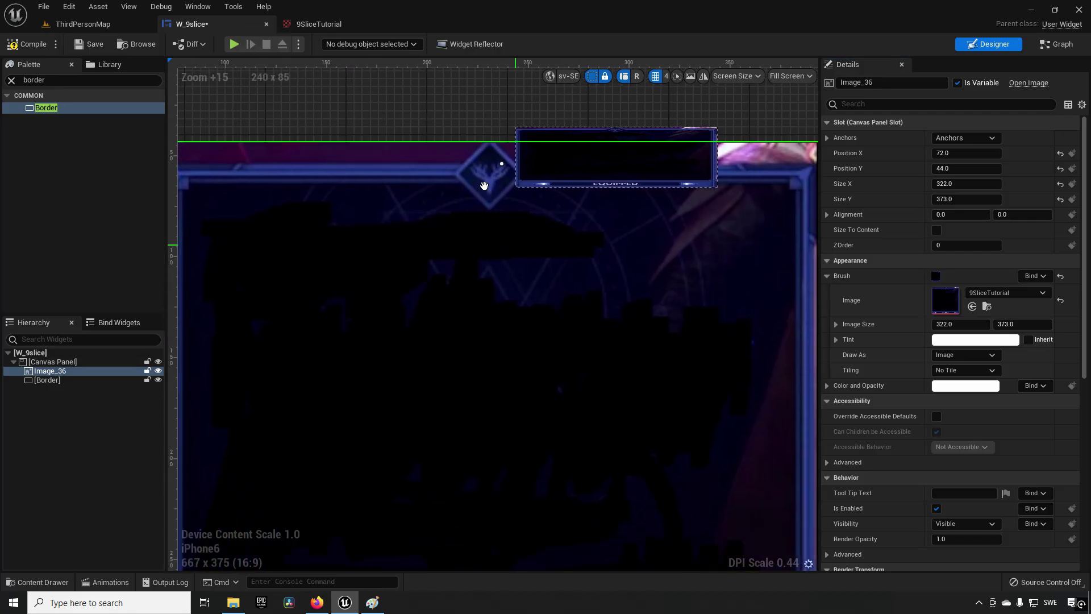
pyautogui.scroll(-4, 444, 188)
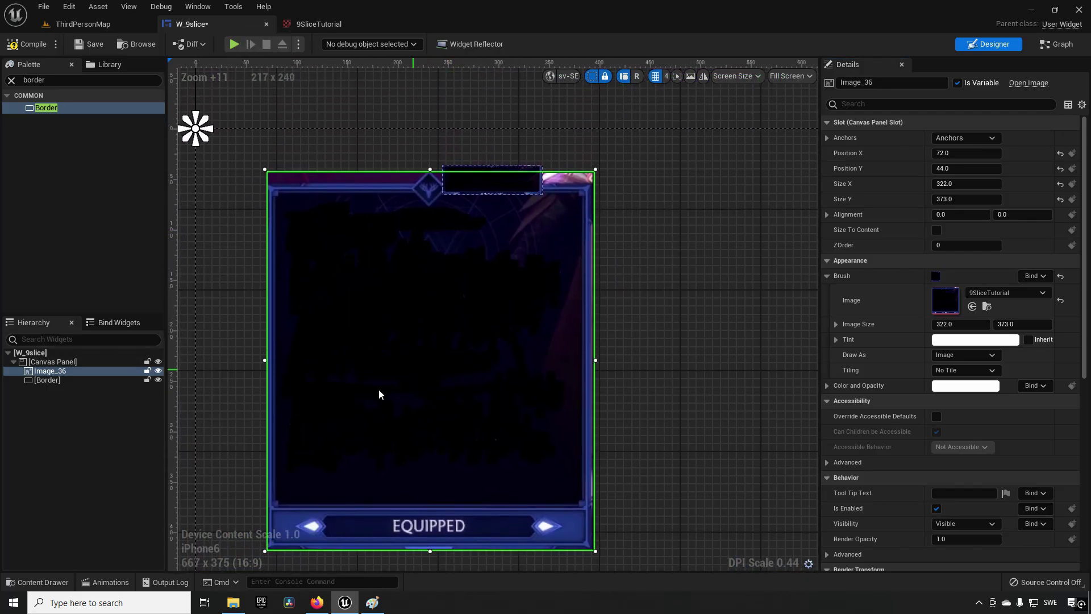
pyautogui.moveTo(543, 167); pyautogui.dragTo(749, 219)
pyautogui.moveTo(698, 435); pyautogui.dragTo(636, 385, button='right')
pyautogui.scroll(-2, 631, 349)
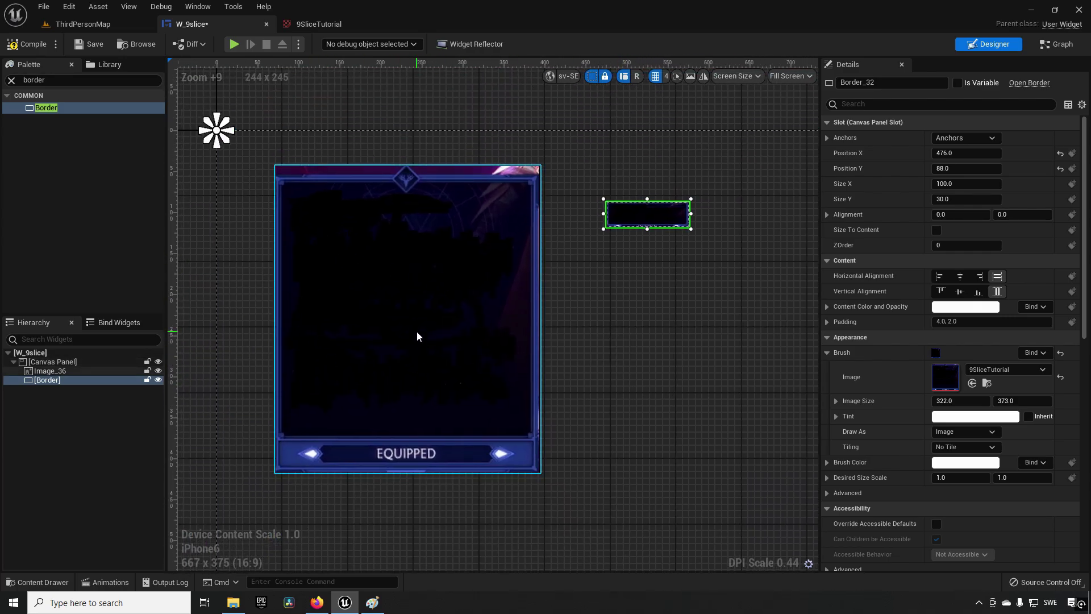
pyautogui.moveTo(638, 353); pyautogui.dragTo(546, 345, button='right')
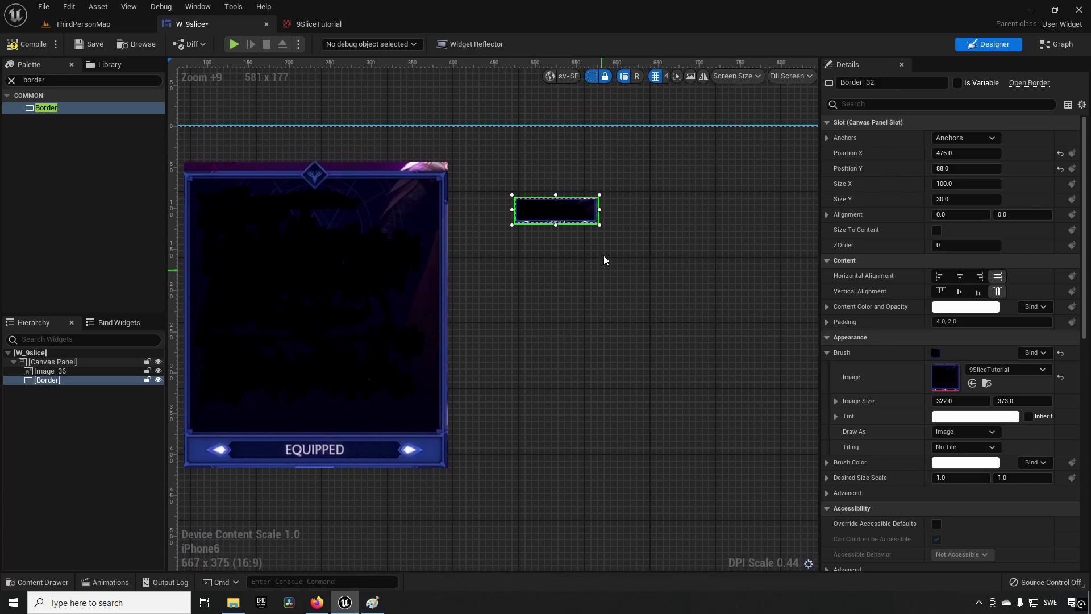
pyautogui.moveTo(570, 208); pyautogui.dragTo(743, 465)
pyautogui.moveTo(647, 487); pyautogui.dragTo(625, 498, button='right')
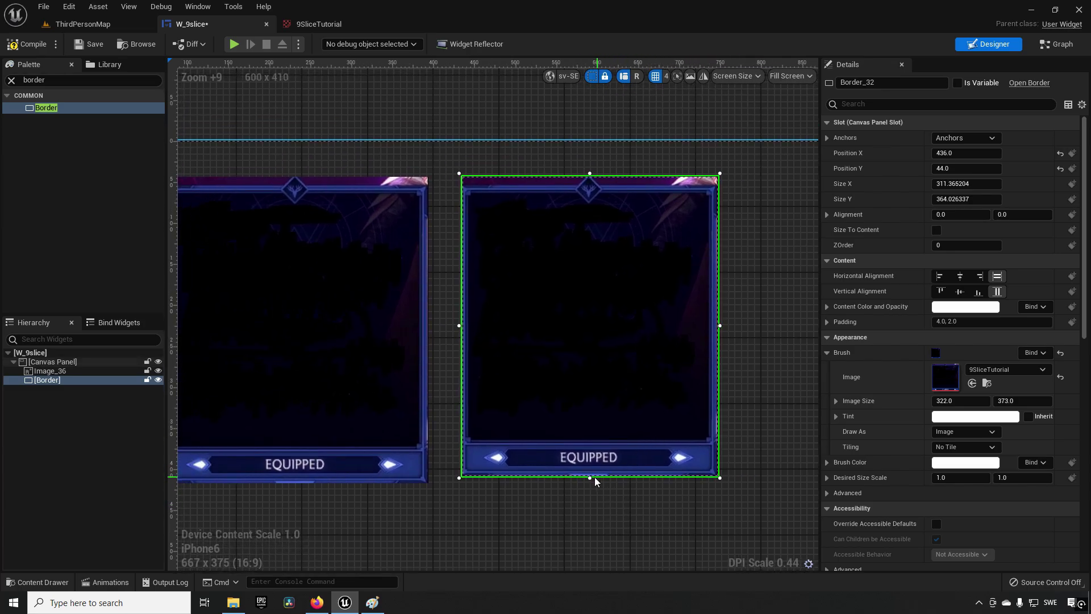
# Stretch the Border vertically to about 613 high, and shrink it back to about 369 high
pyautogui.moveTo(555, 539); pyautogui.dragTo(627, 433, button='right')
pyautogui.scroll(-1, 626, 433)
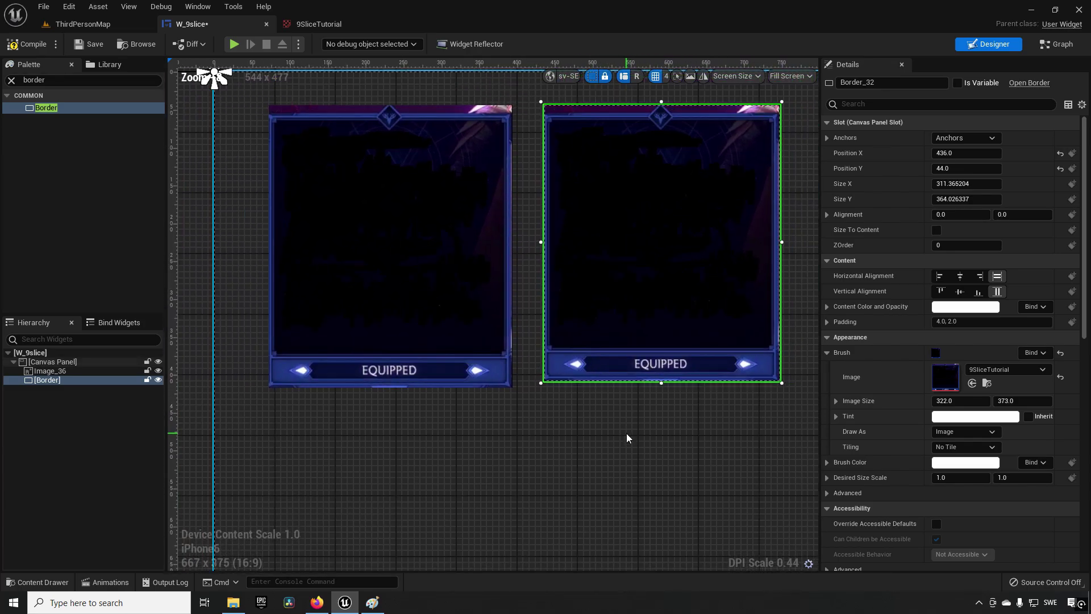
pyautogui.moveTo(661, 383); pyautogui.dragTo(644, 562)
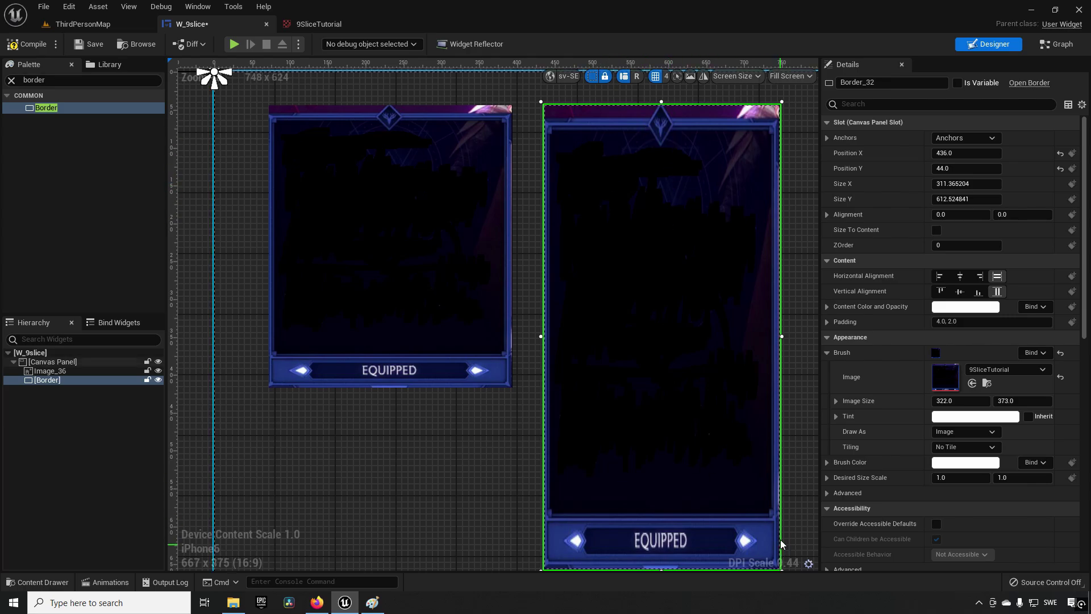
pyautogui.moveTo(773, 510); pyautogui.dragTo(732, 468, button='right')
pyautogui.moveTo(619, 528); pyautogui.dragTo(618, 346)
# Stretch the Border horizontally to about 533 wide by extending its right edge
pyautogui.moveTo(694, 381); pyautogui.dragTo(631, 499, button='right')
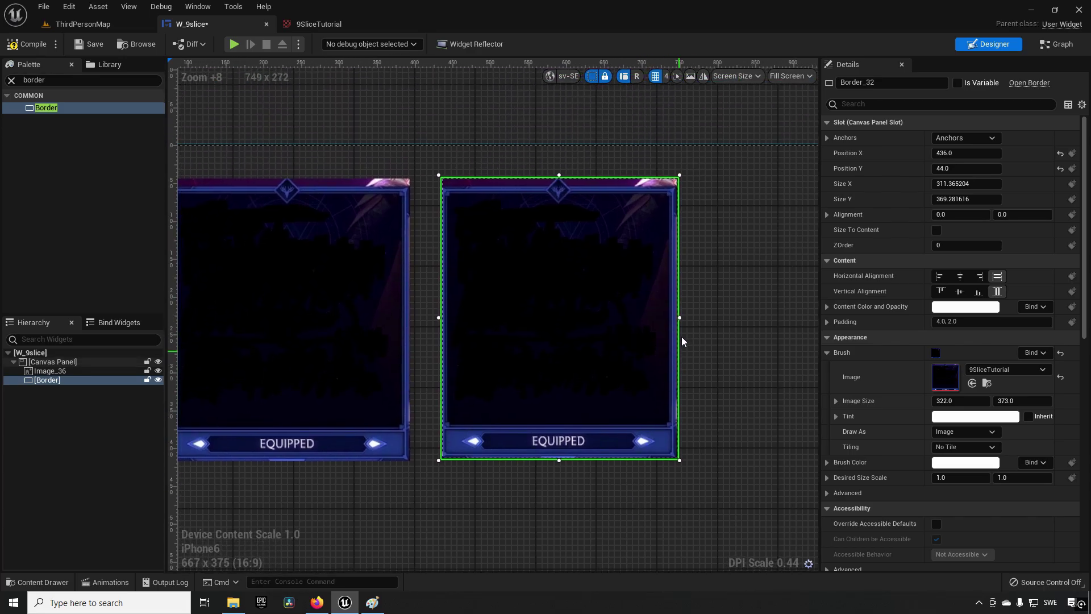
pyautogui.moveTo(681, 318); pyautogui.dragTo(851, 320)
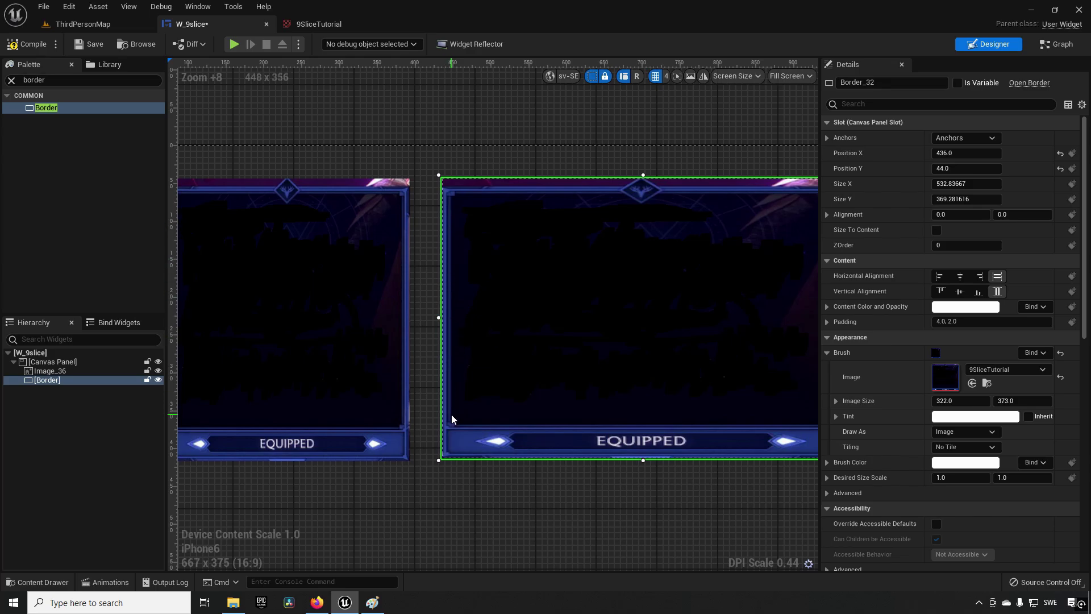
pyautogui.moveTo(614, 507); pyautogui.dragTo(534, 489, button='right')
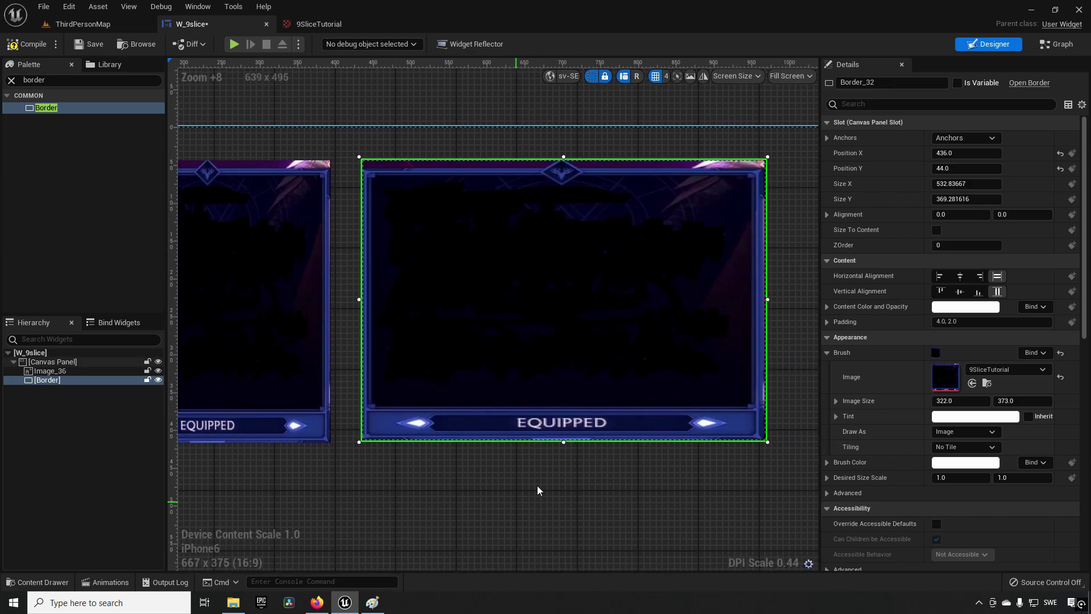
# Narrow the Border to about 339 wide and set its brush to draw as Box
pyautogui.moveTo(770, 299); pyautogui.dragTo(625, 324)
pyautogui.moveTo(419, 455); pyautogui.dragTo(569, 449, button='right')
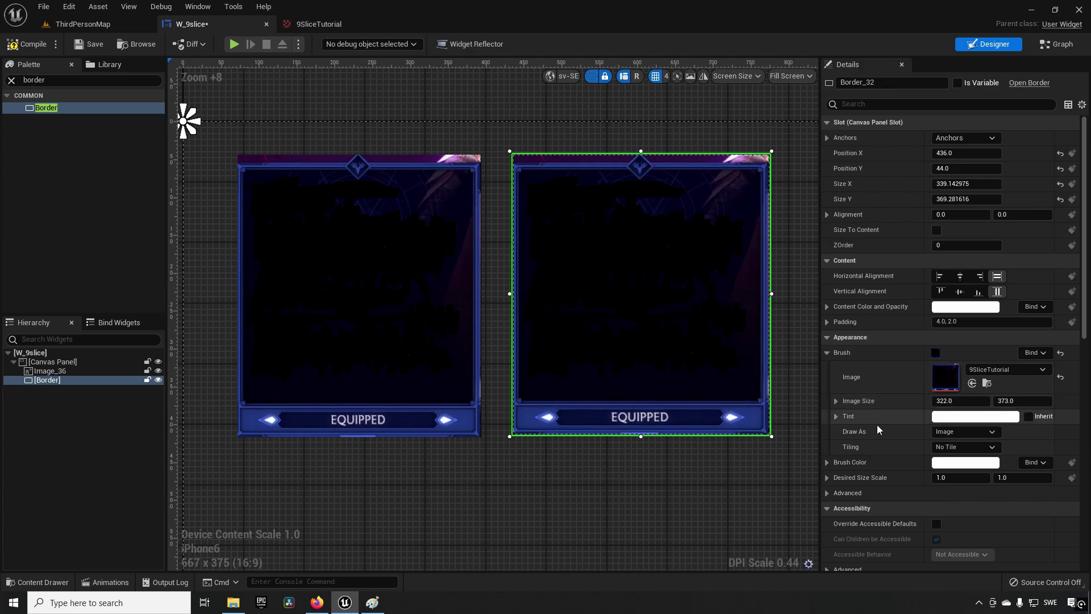
pyautogui.click(954, 431)
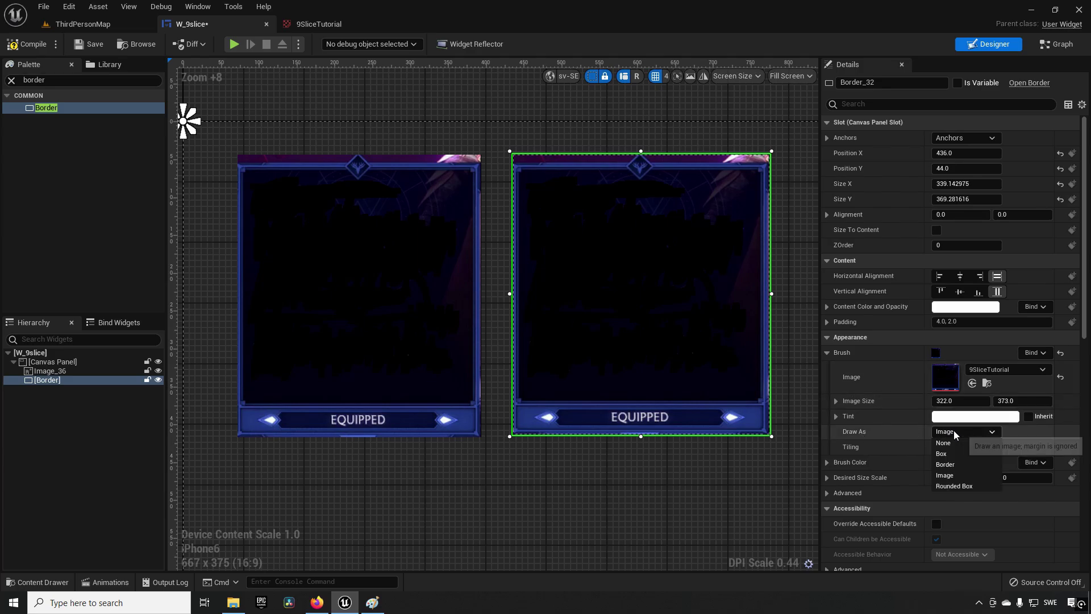
pyautogui.click(953, 455)
pyautogui.moveTo(729, 481); pyautogui.dragTo(672, 492, button='right')
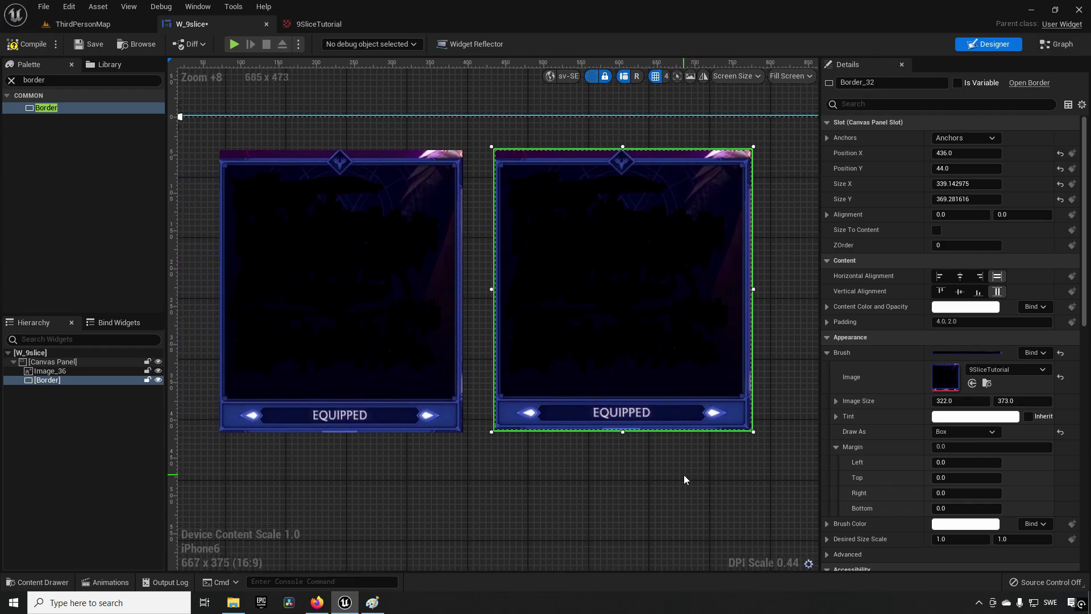
# Examine the slice guide lines on the card sketch in Paint against the Border's margin settings in Unreal Engine
pyautogui.click(372, 603)
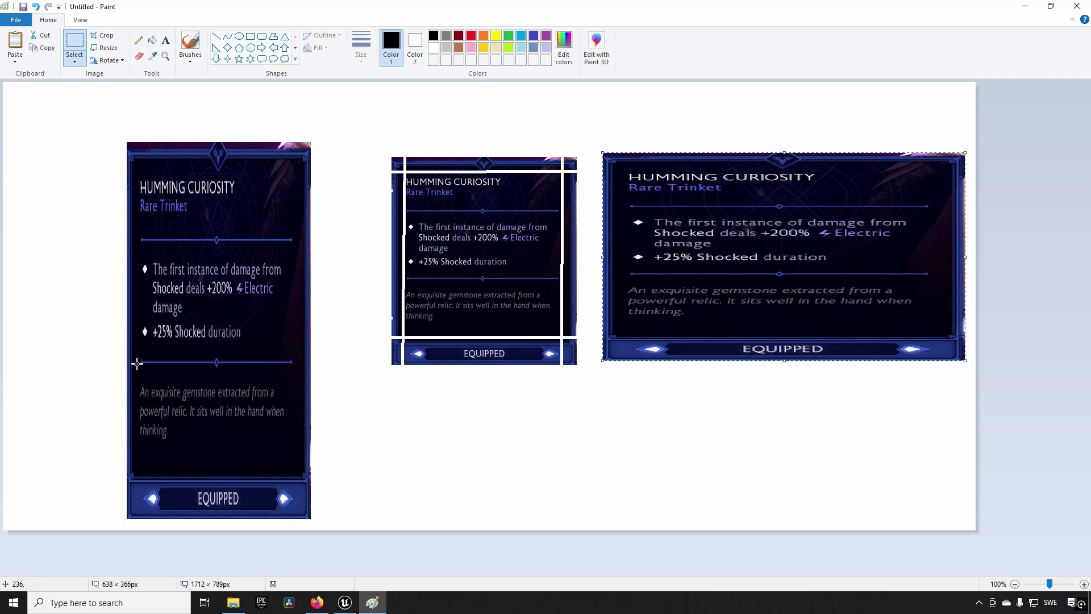
pyautogui.click(346, 603)
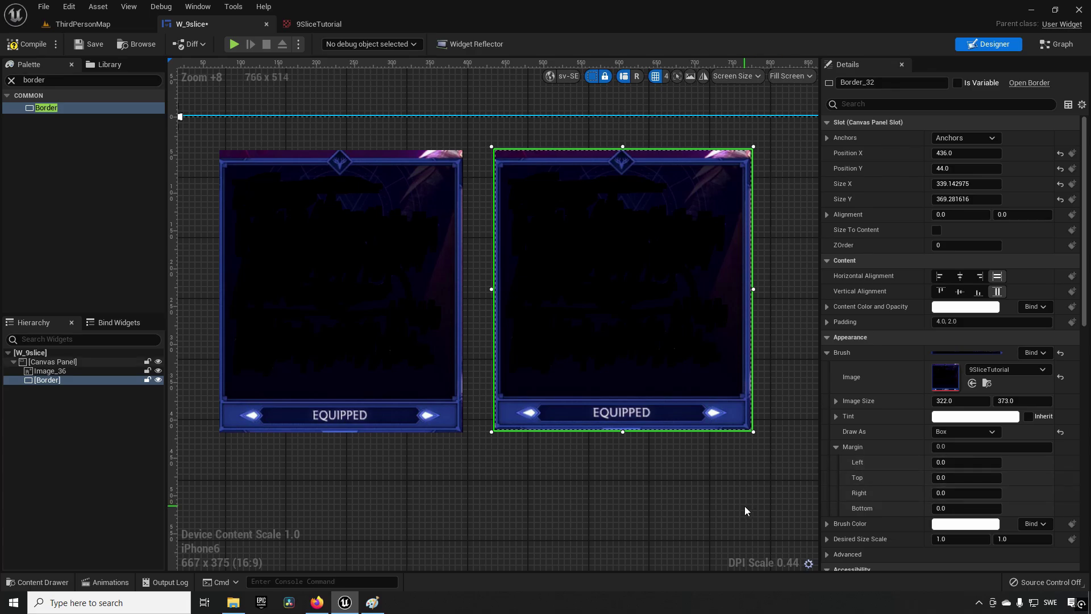
pyautogui.click(954, 461)
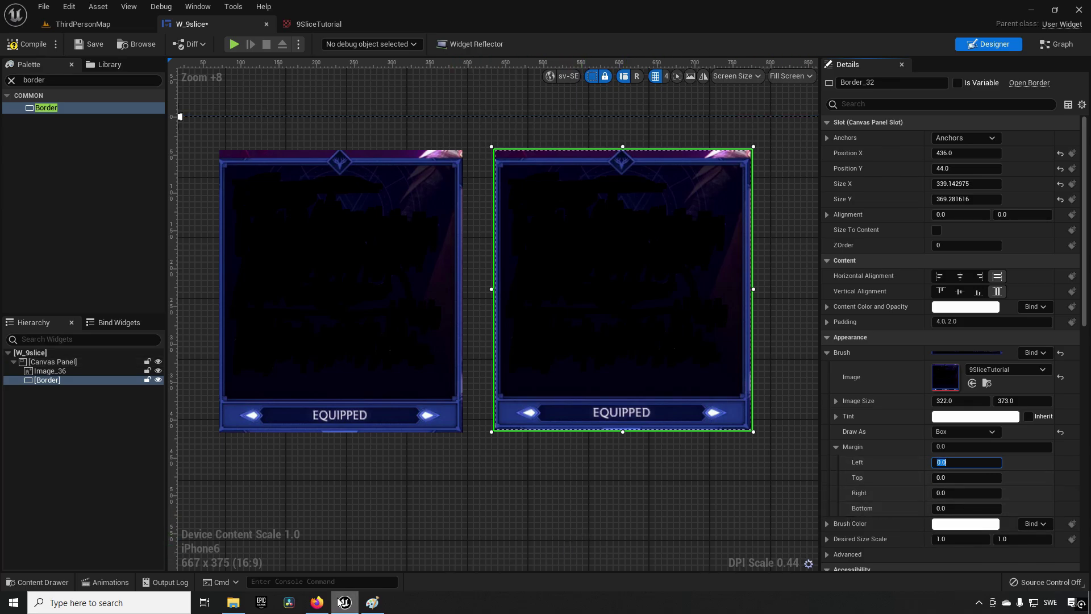
pyautogui.click(373, 602)
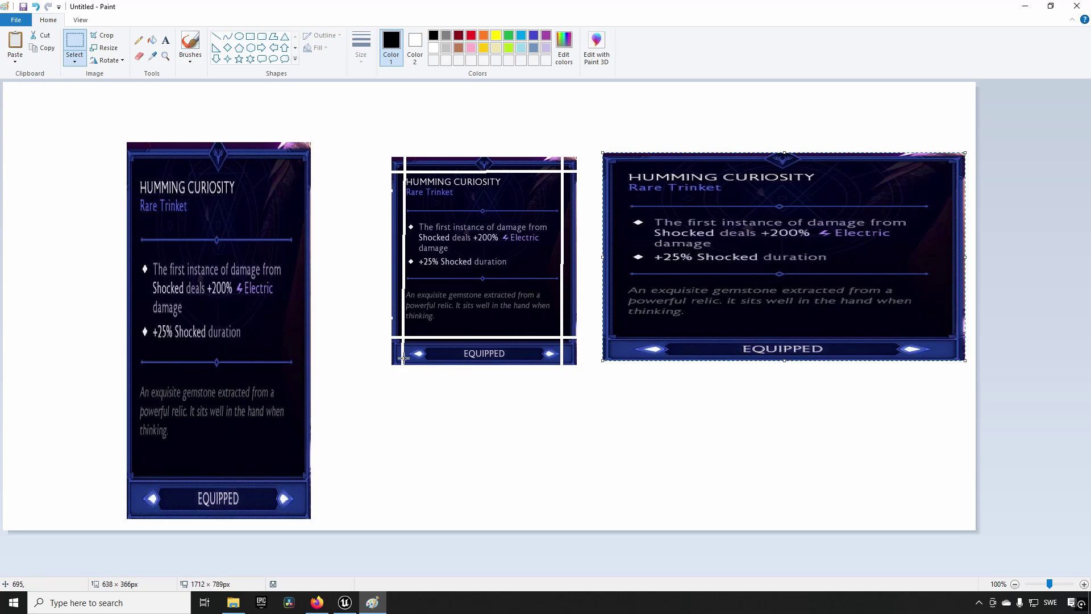
pyautogui.click(345, 604)
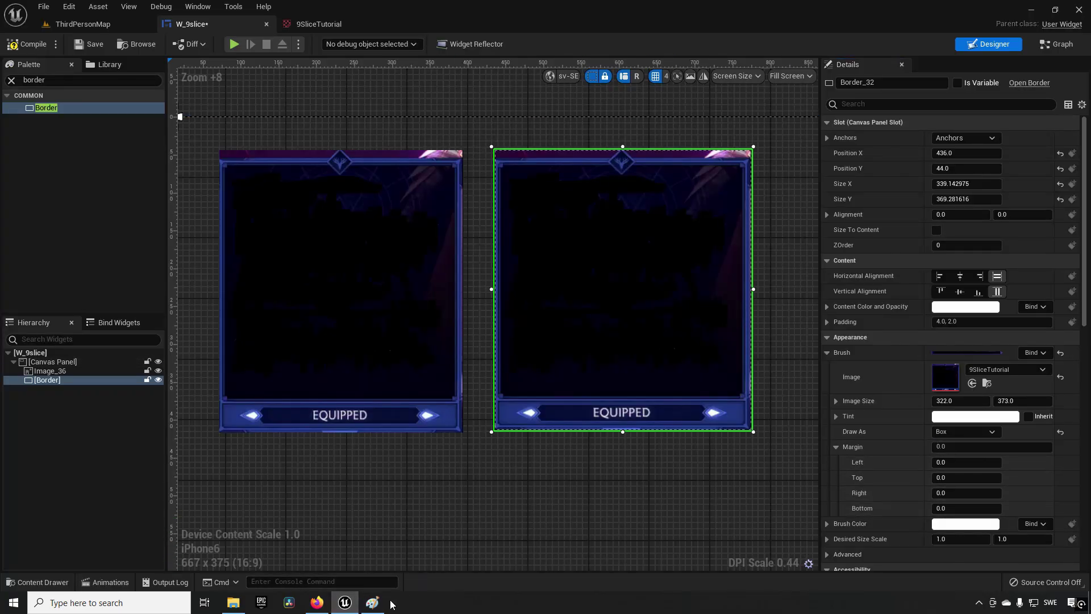
# Switch to Paint and add the text label 0.1 beside the middle card's upper guide line
pyautogui.click(372, 602)
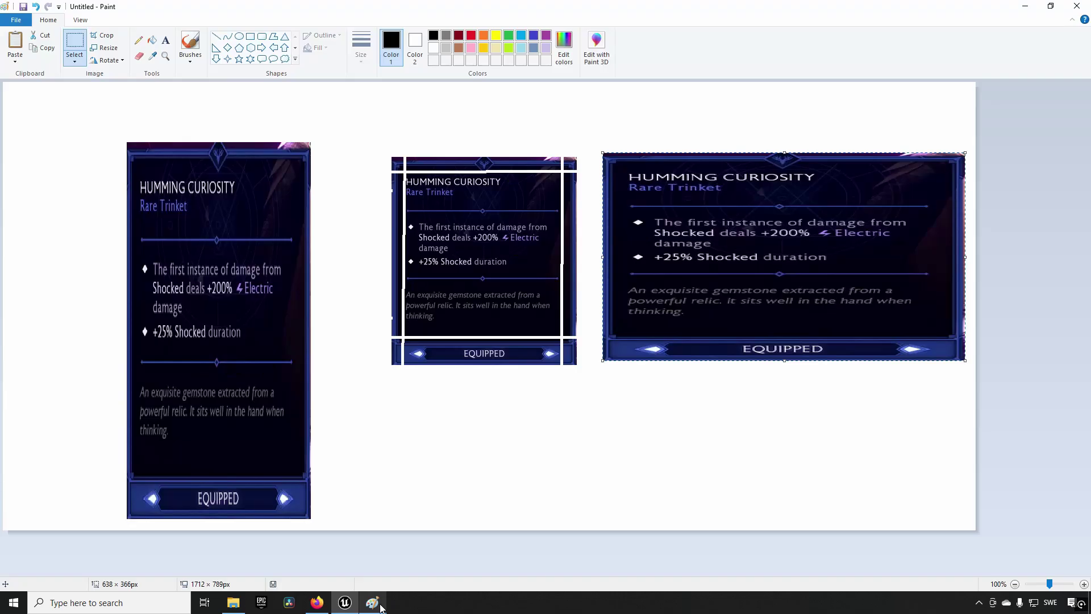
pyautogui.click(138, 40)
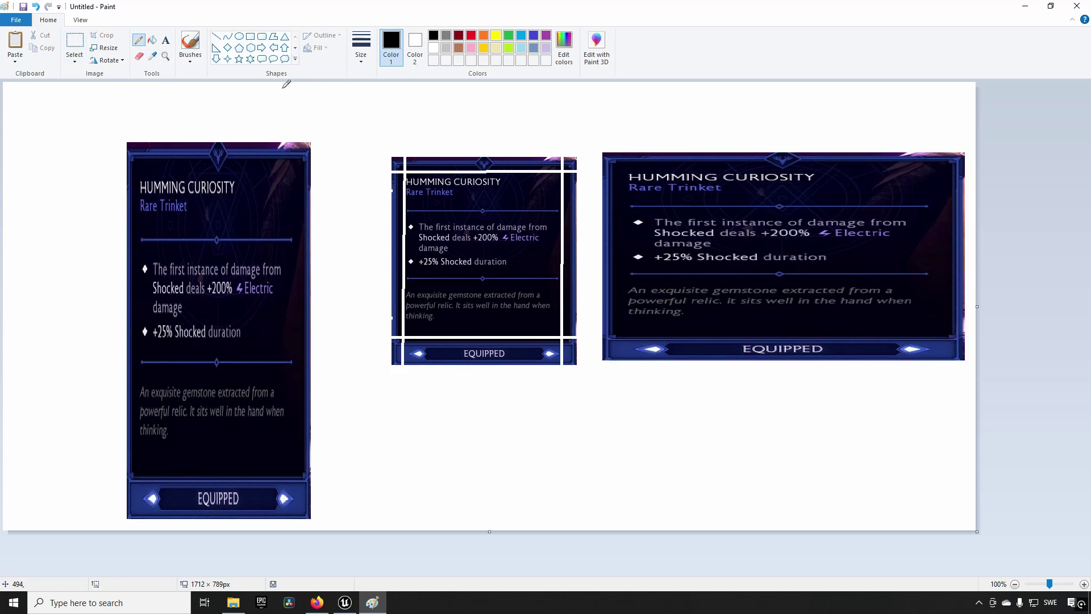
pyautogui.click(165, 40)
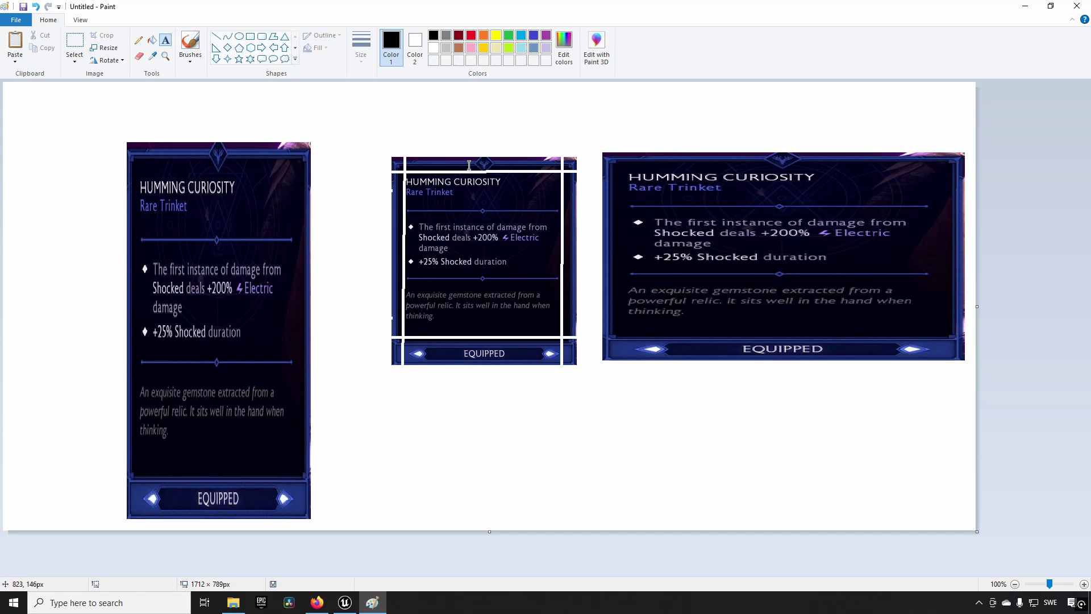
pyautogui.click(359, 143)
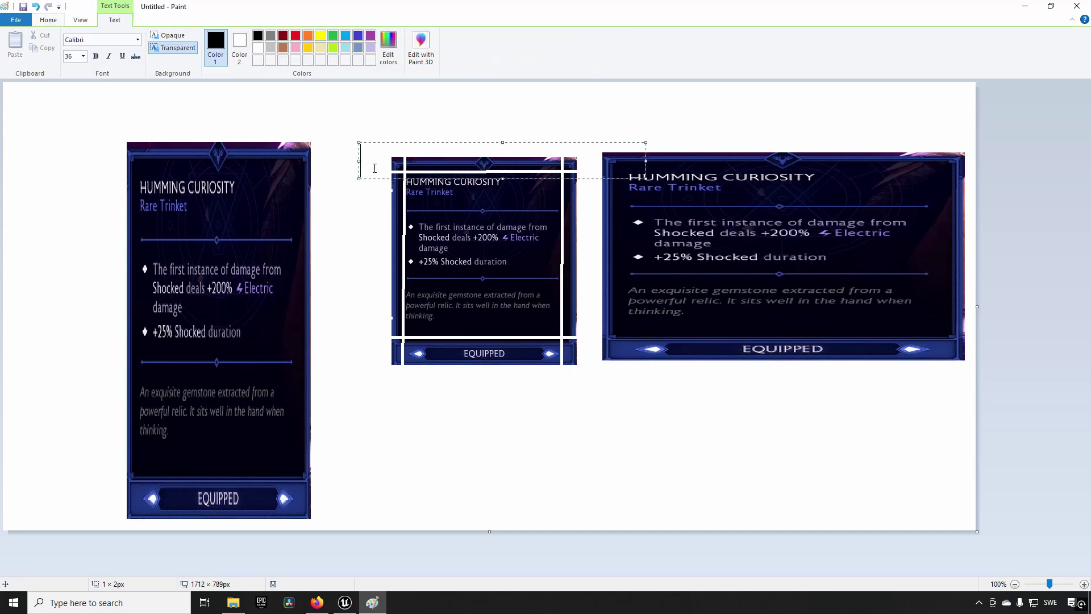
pyautogui.write('0.1')
pyautogui.click(403, 192)
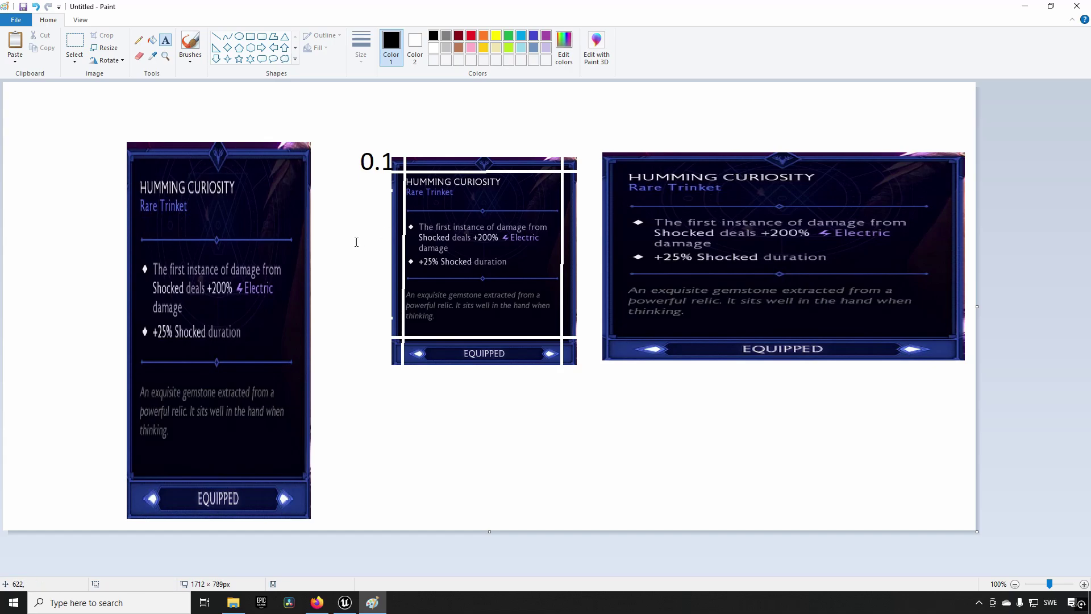
# Draw a horizontal line about 343 px long across the center of the middle card and label it 0.5
pyautogui.click(216, 35)
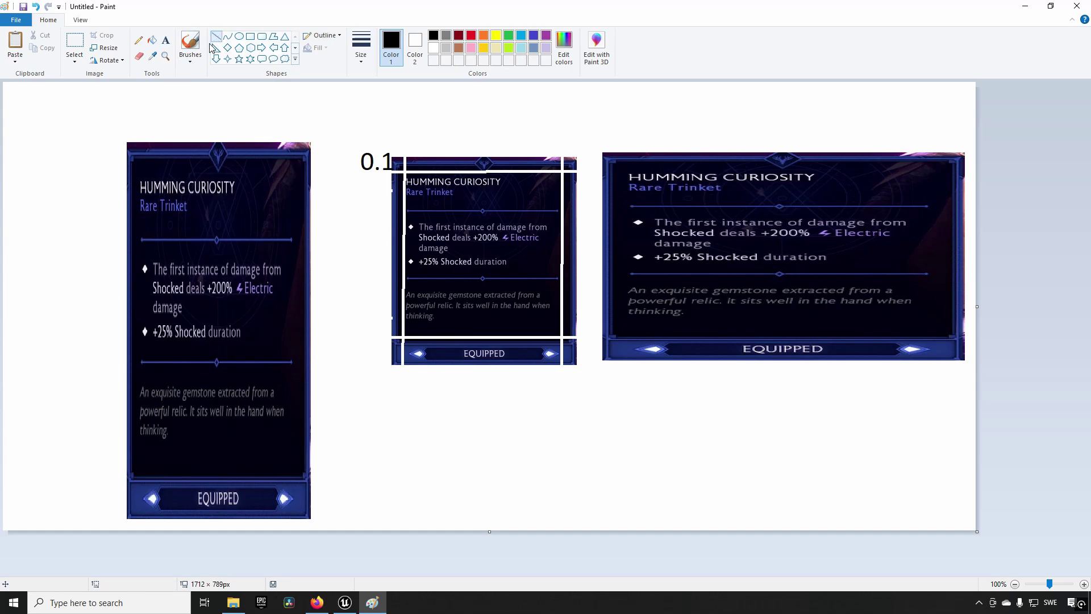
pyautogui.moveTo(392, 260); pyautogui.dragTo(584, 261)
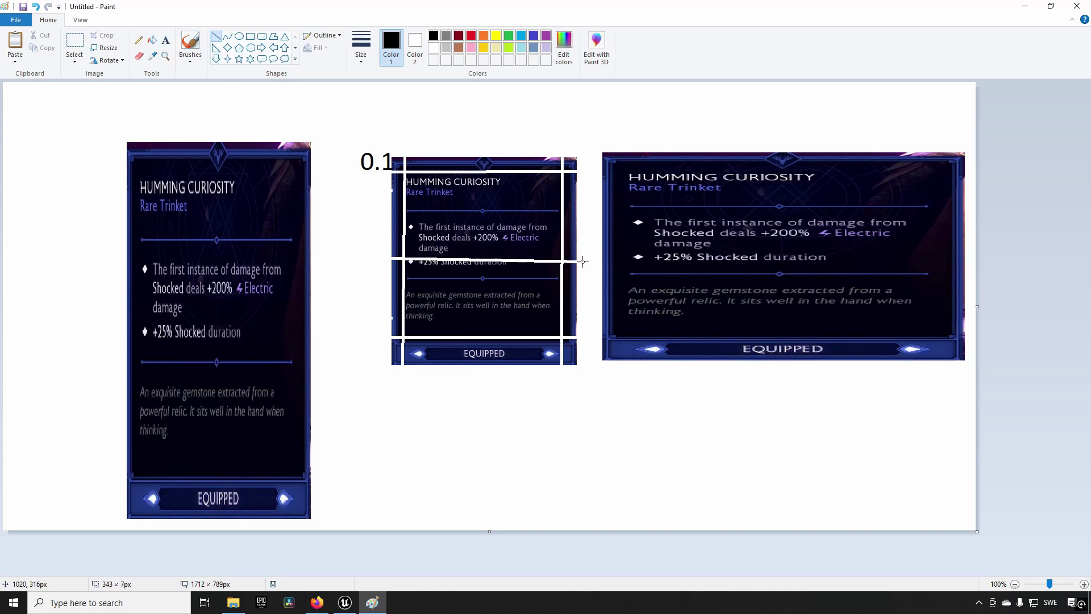
pyautogui.click(166, 39)
pyautogui.click(354, 247)
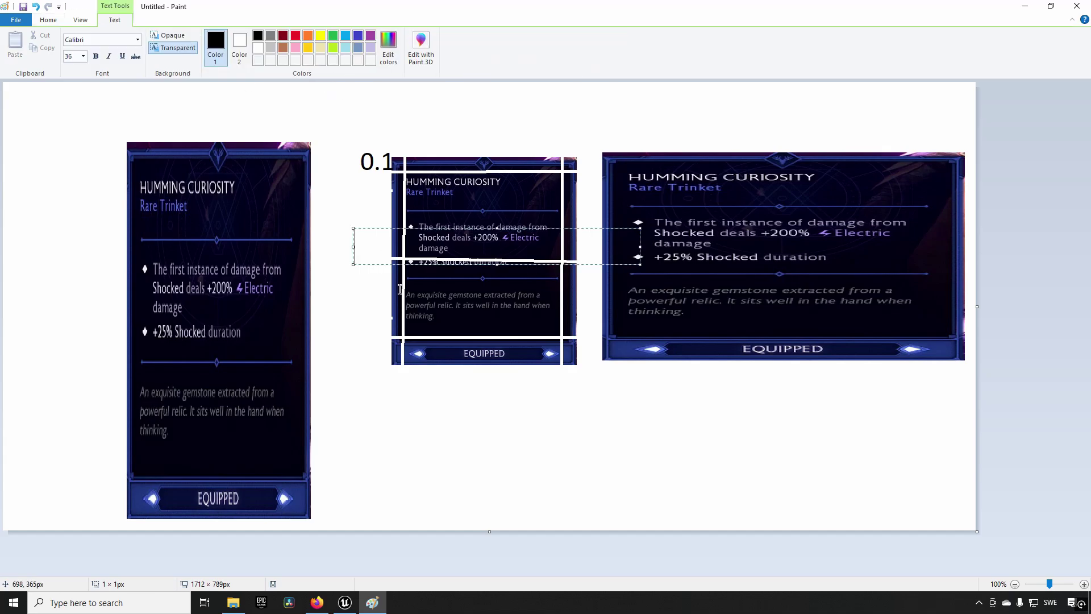
pyautogui.write('0.5')
pyautogui.click(382, 316)
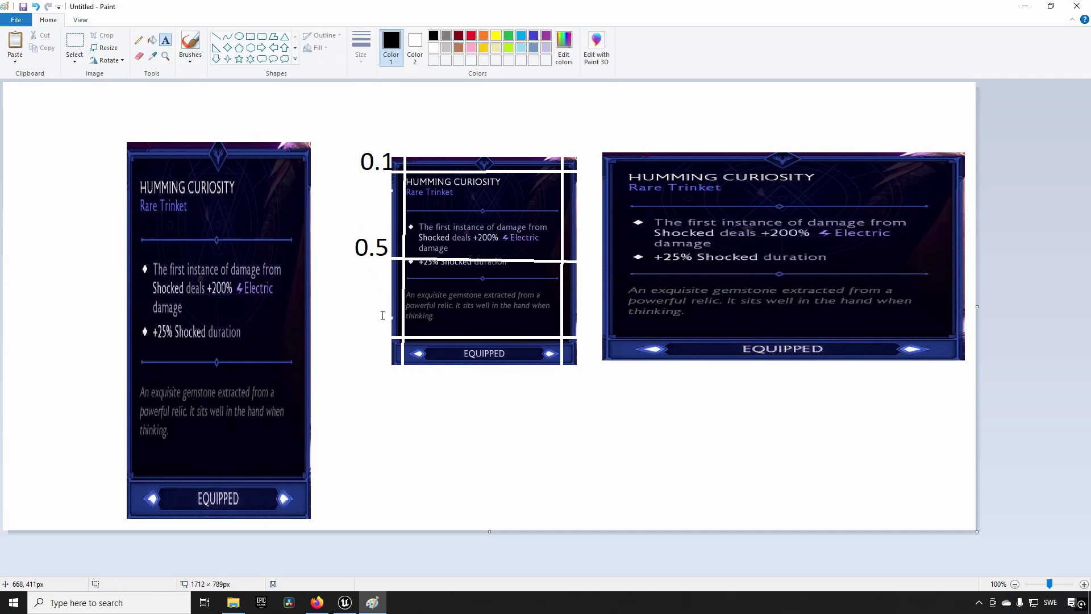
pyautogui.moveTo(393, 313); pyautogui.dragTo(604, 307)
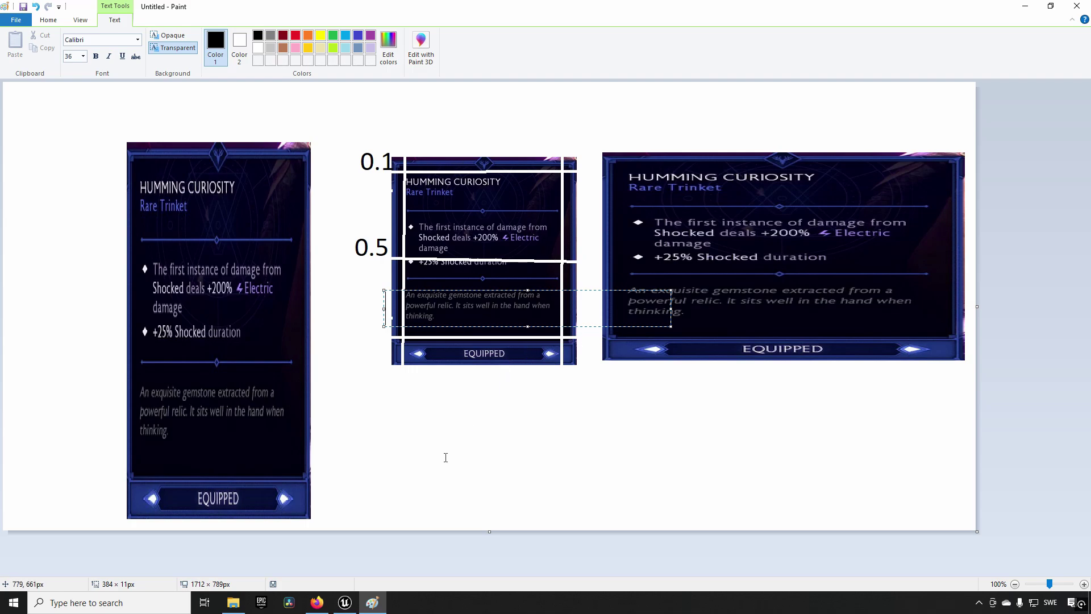
# Switch to Unreal Engine and set the Border brush's left, top, right and bottom margins to 0.2
pyautogui.click(345, 603)
pyautogui.click(949, 462)
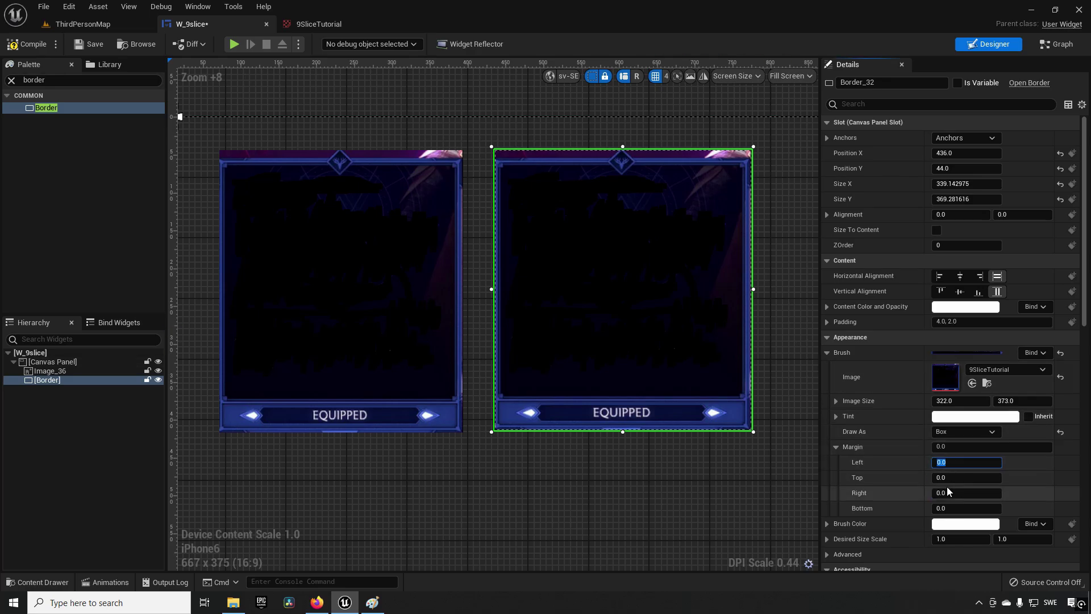
pyautogui.write('0.20')
pyautogui.press('Tab')
pyautogui.write('0.2')
pyautogui.press('Tab')
pyautogui.write('0')
pyautogui.press('Tab')
pyautogui.write('0')
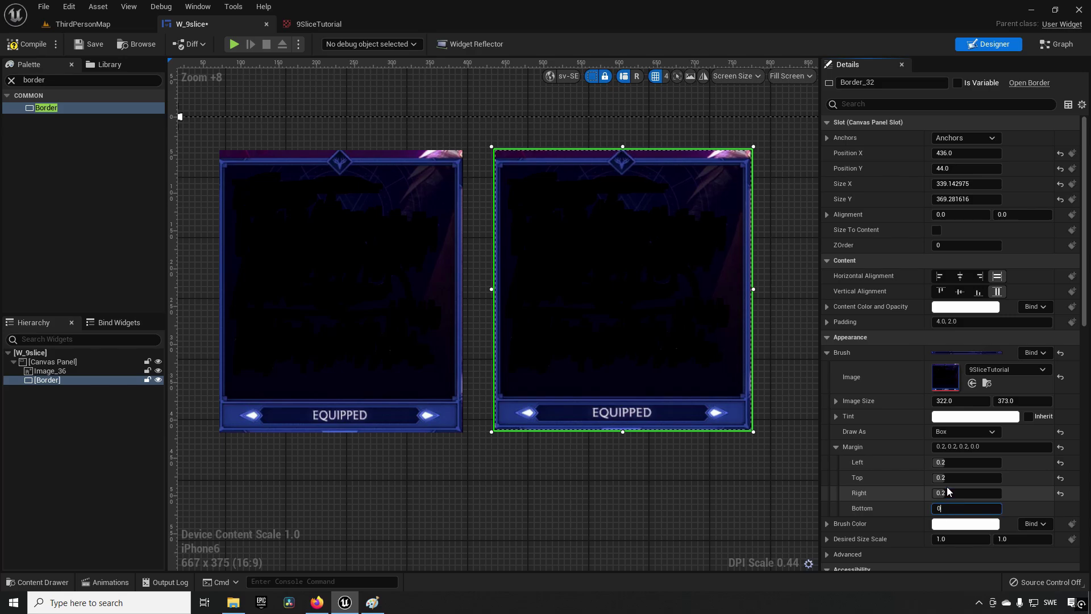
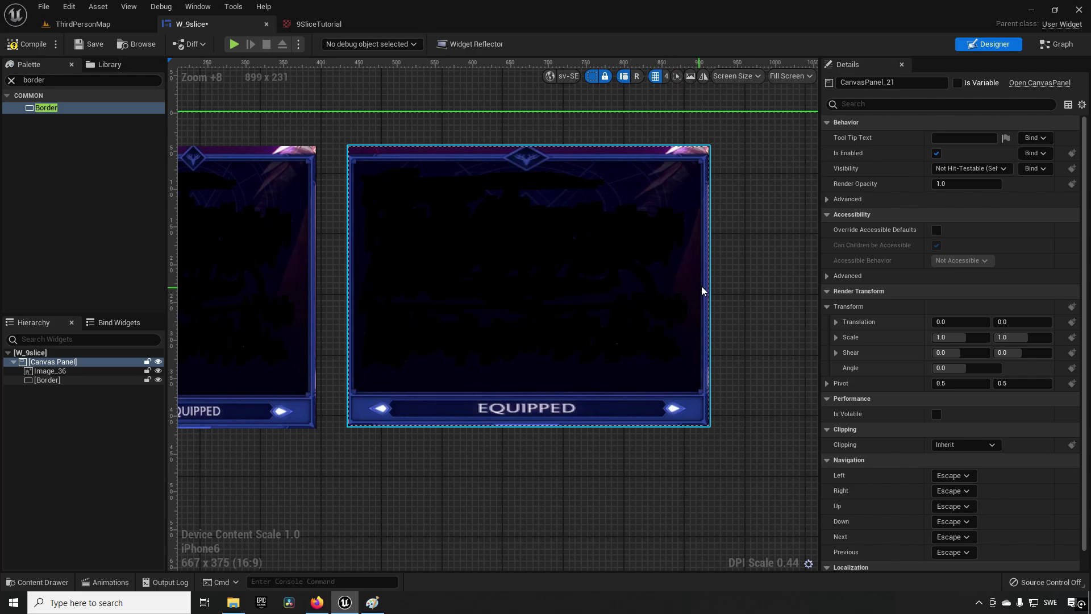
# Resize the Border to about 396 and on to about 425 wide, and widen the Image to about 349
pyautogui.click(701, 286)
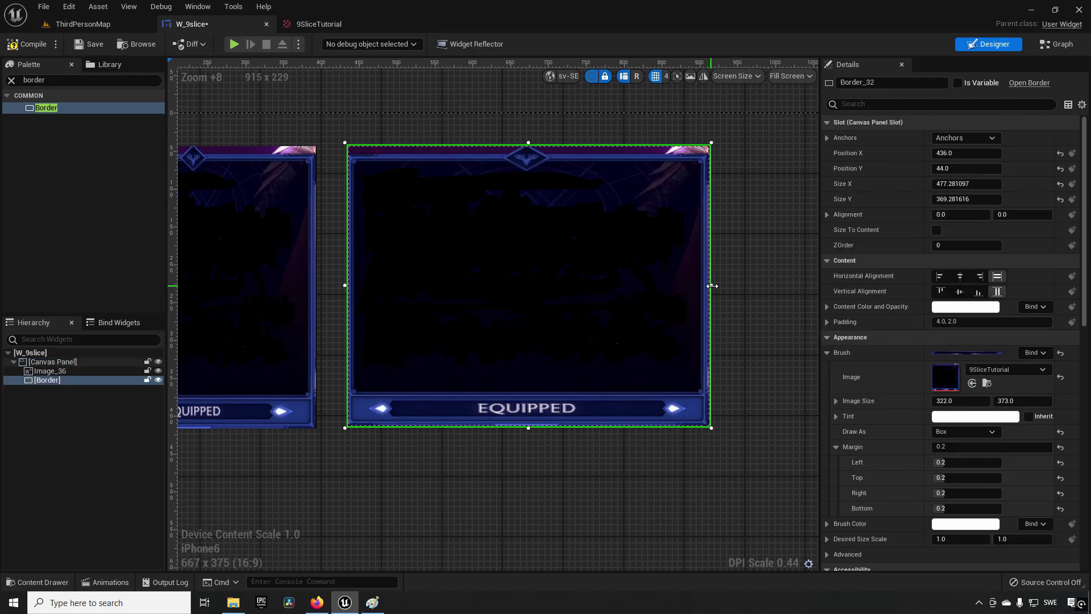
pyautogui.moveTo(712, 285); pyautogui.dragTo(636, 287)
pyautogui.moveTo(530, 390); pyautogui.dragTo(548, 449, button='right')
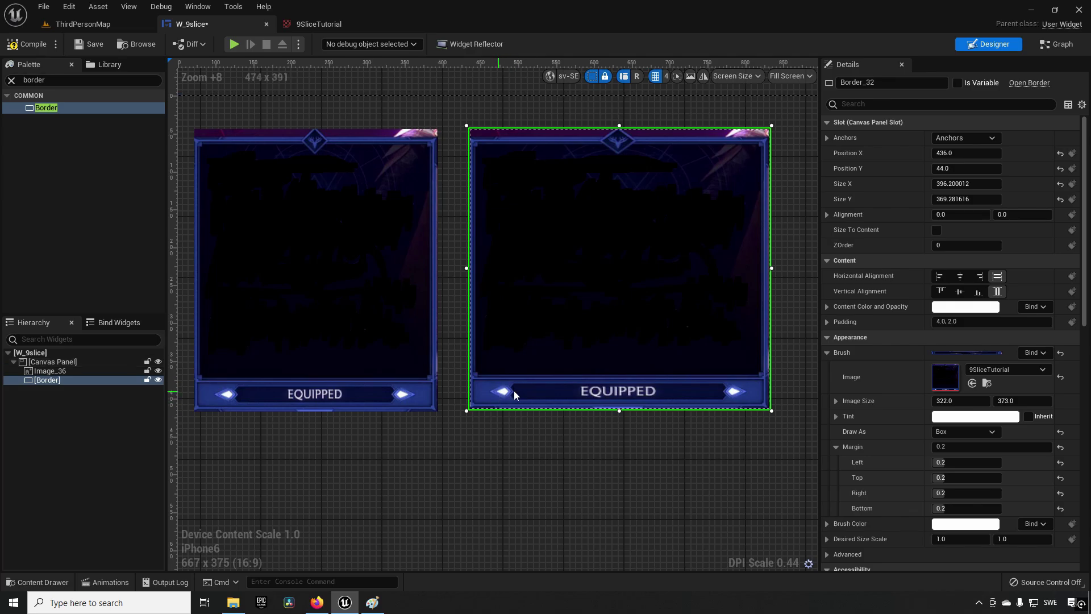
pyautogui.moveTo(771, 268); pyautogui.dragTo(793, 290)
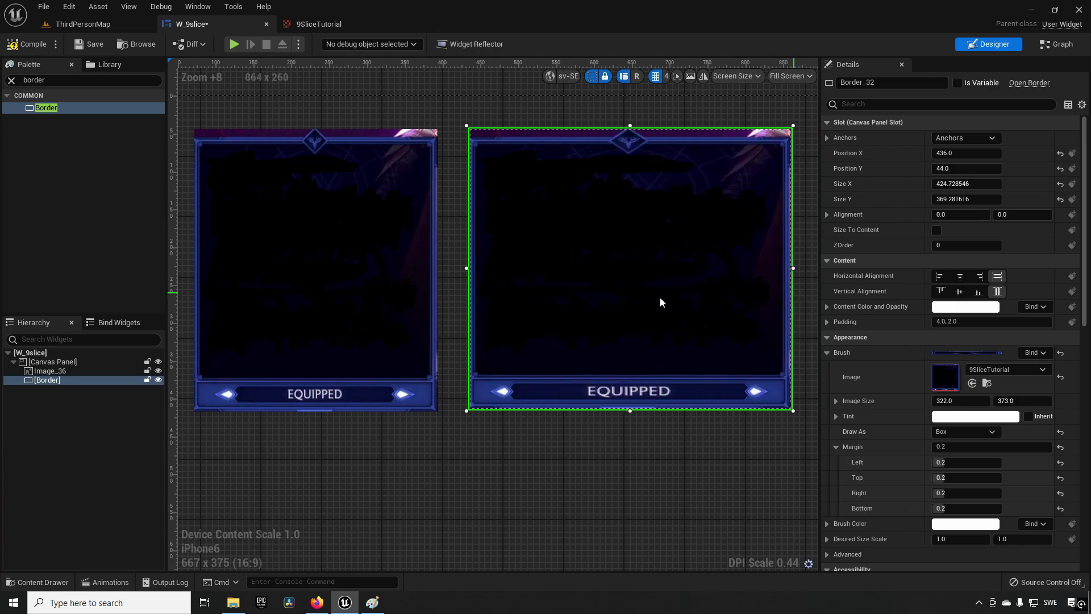
pyautogui.click(400, 269)
pyautogui.moveTo(441, 268); pyautogui.dragTo(460, 284)
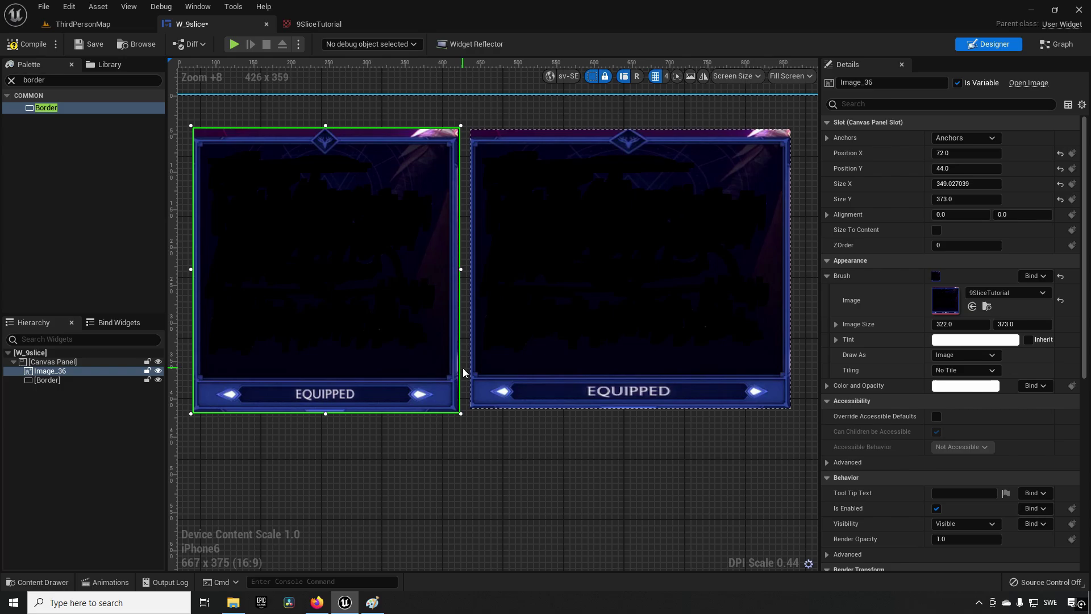
# Stretch the Border downward to about 538 high, and further to about 589 high
pyautogui.click(711, 328)
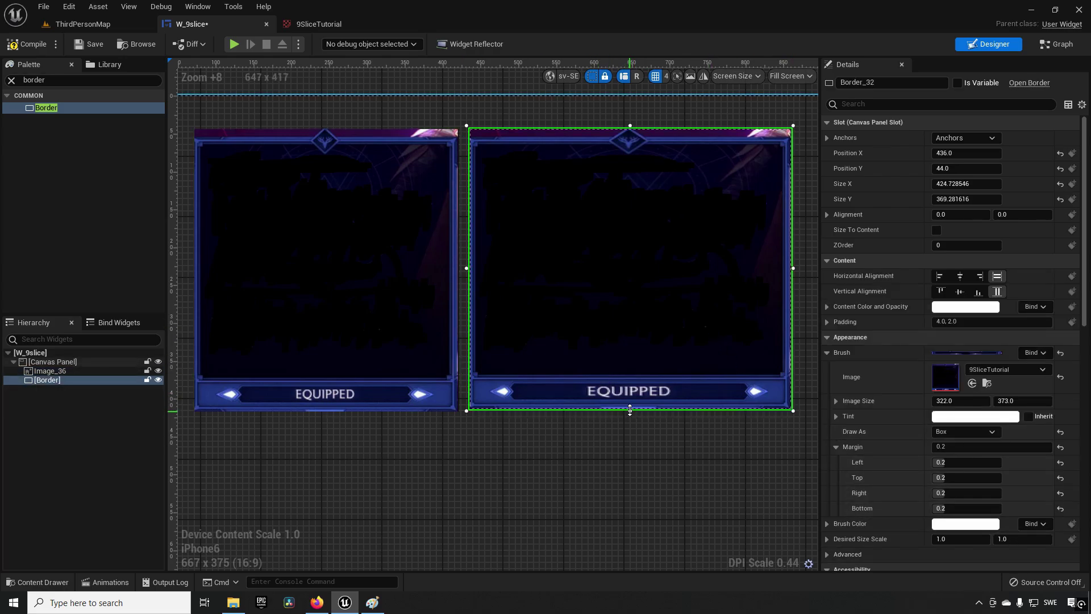
pyautogui.moveTo(631, 412); pyautogui.dragTo(631, 538)
pyautogui.scroll(-3, 399, 409)
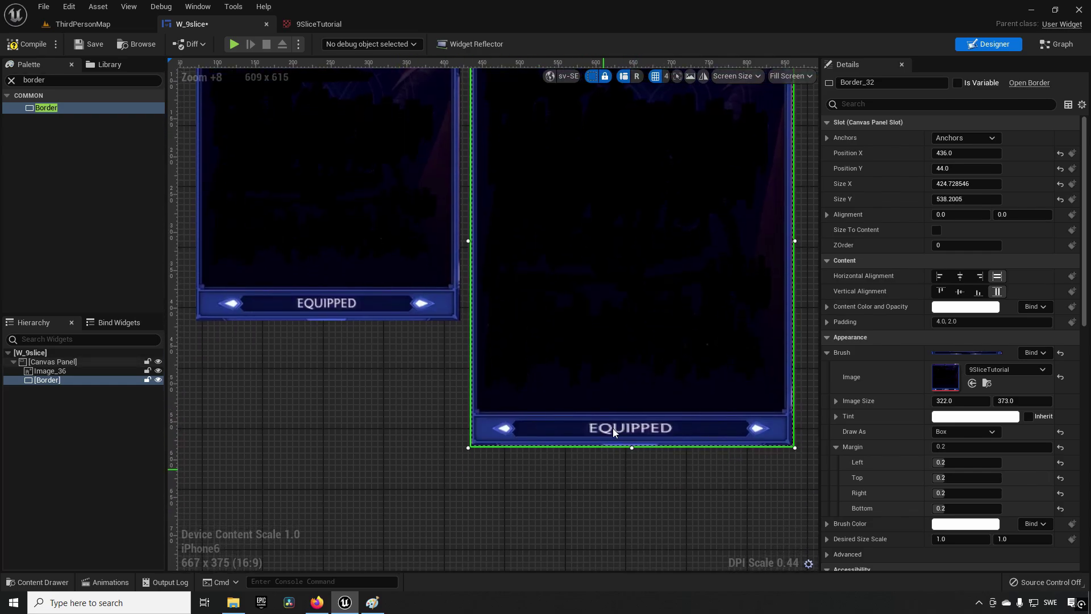
pyautogui.click(630, 446)
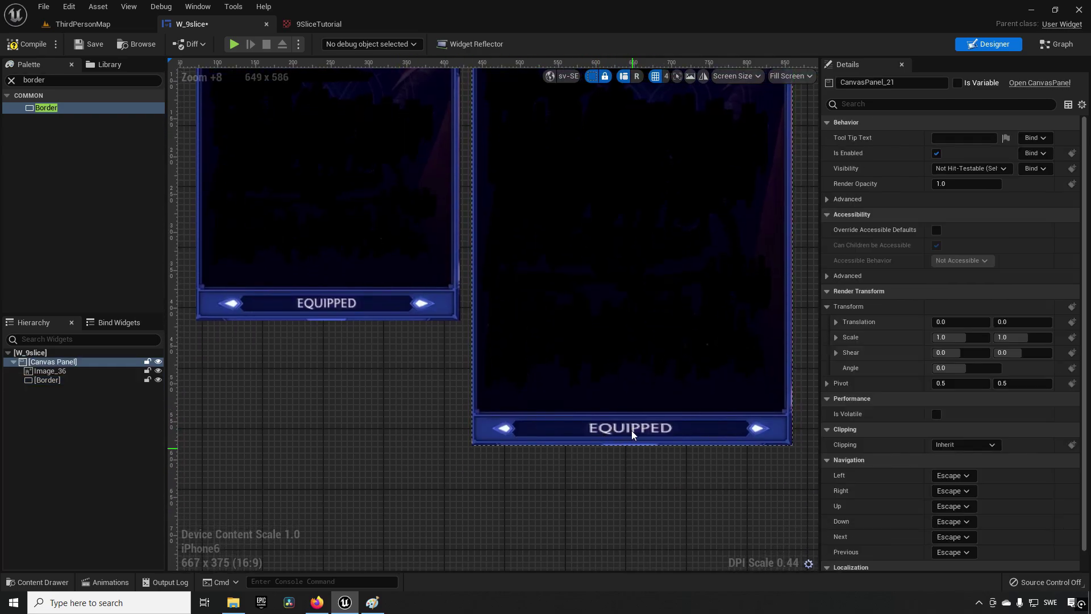
pyautogui.click(632, 431)
pyautogui.moveTo(635, 448); pyautogui.dragTo(652, 477)
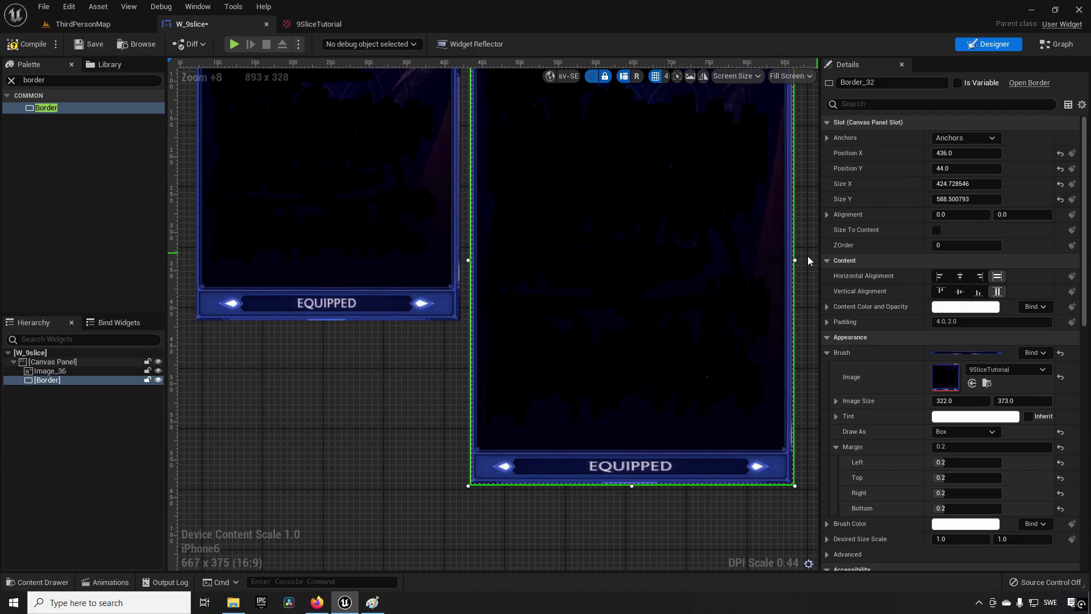
# Narrow the Border to about 393 wide and shorten it to about 372 high
pyautogui.moveTo(796, 263); pyautogui.dragTo(770, 265)
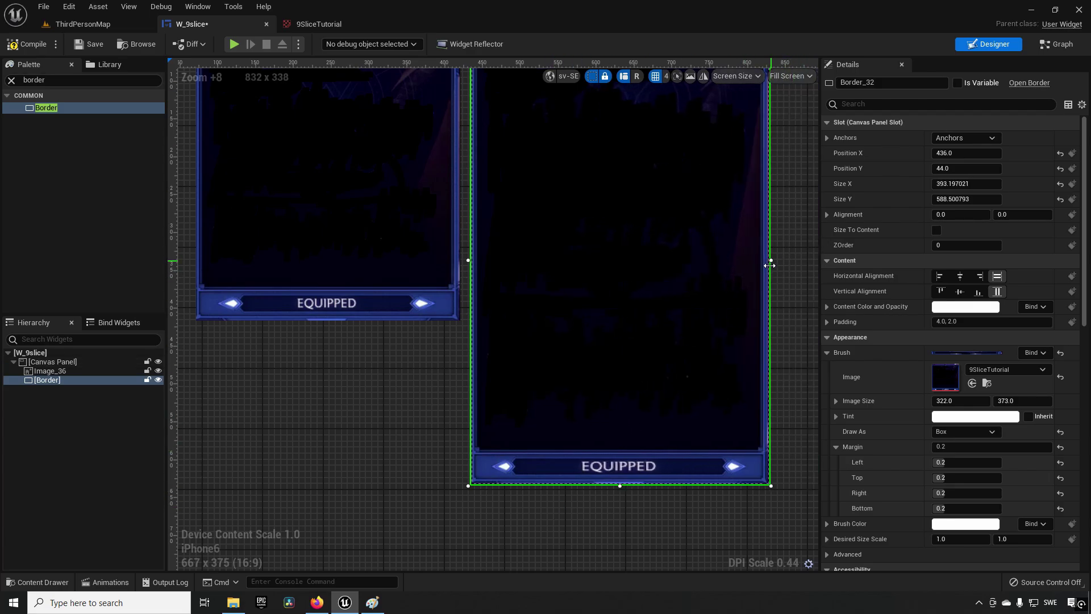
pyautogui.moveTo(620, 485); pyautogui.dragTo(625, 322)
pyautogui.moveTo(591, 410); pyautogui.dragTo(648, 479, button='right')
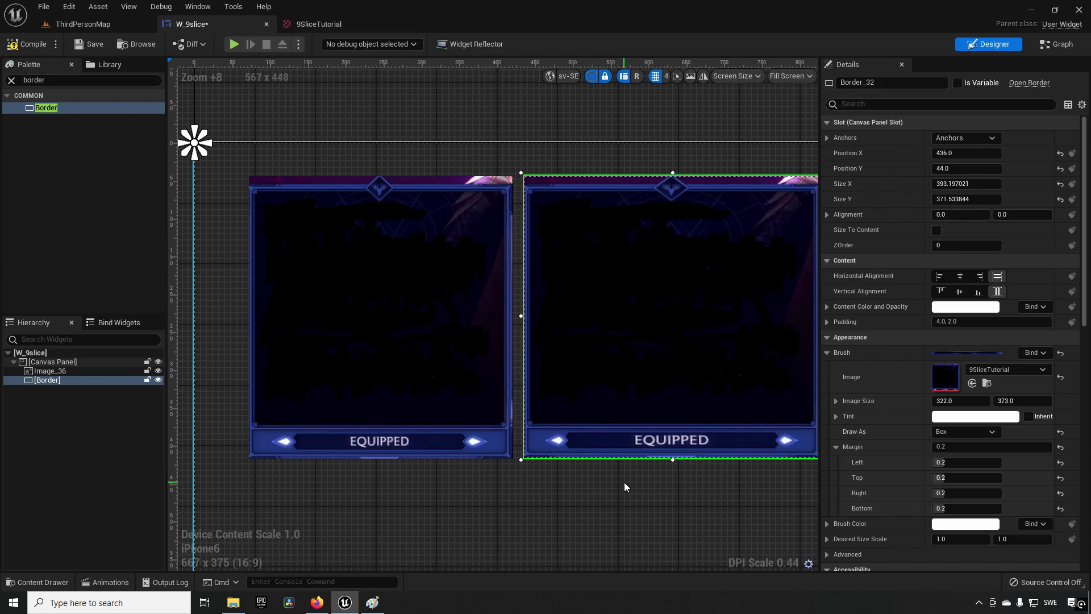
pyautogui.moveTo(624, 482); pyautogui.dragTo(585, 471, button='right')
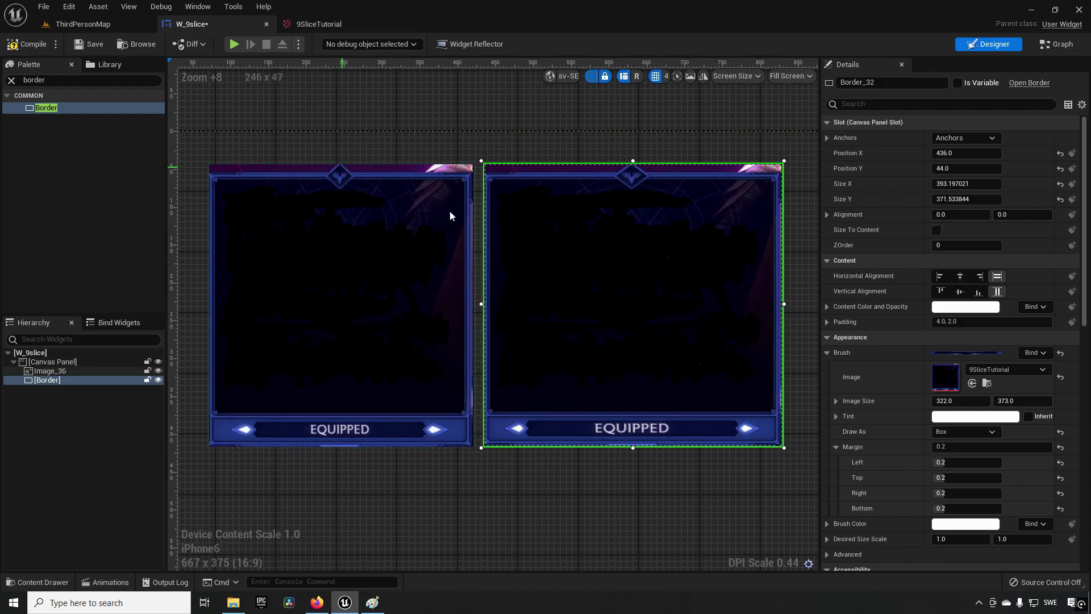
# Stretch the Border horizontally to about 547 wide, and shrink it back to about 388 wide
pyautogui.moveTo(784, 304); pyautogui.dragTo(904, 303)
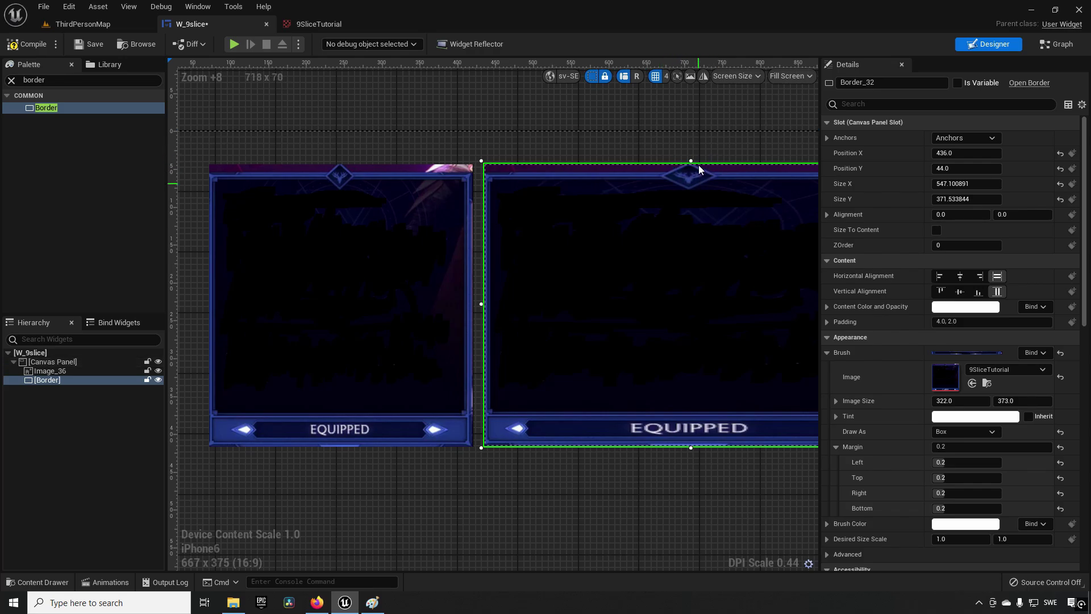
pyautogui.moveTo(658, 463); pyautogui.dragTo(548, 463, button='right')
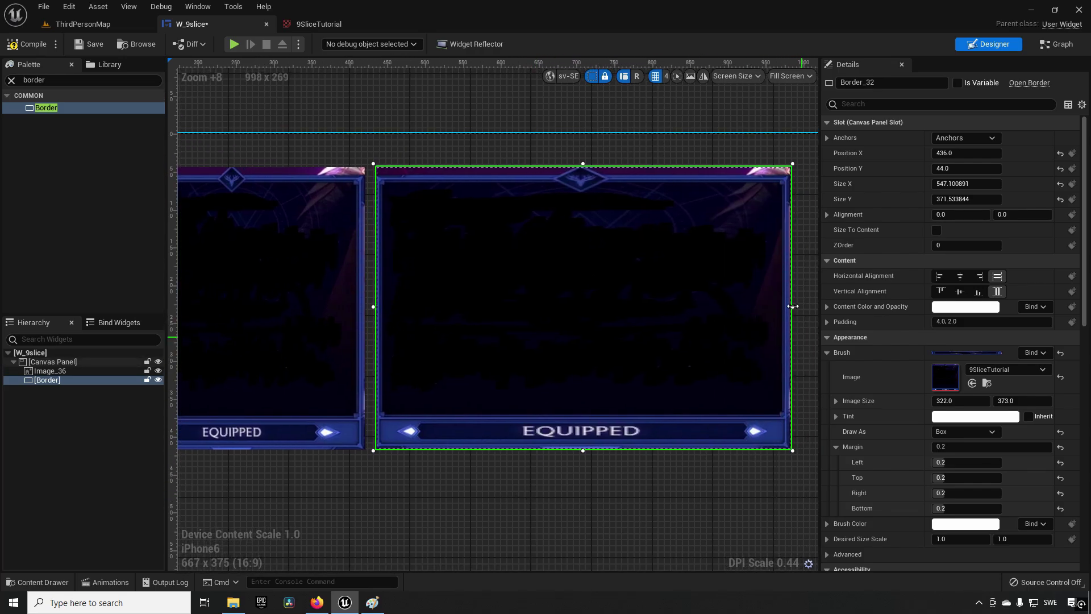
pyautogui.moveTo(793, 307); pyautogui.dragTo(672, 300)
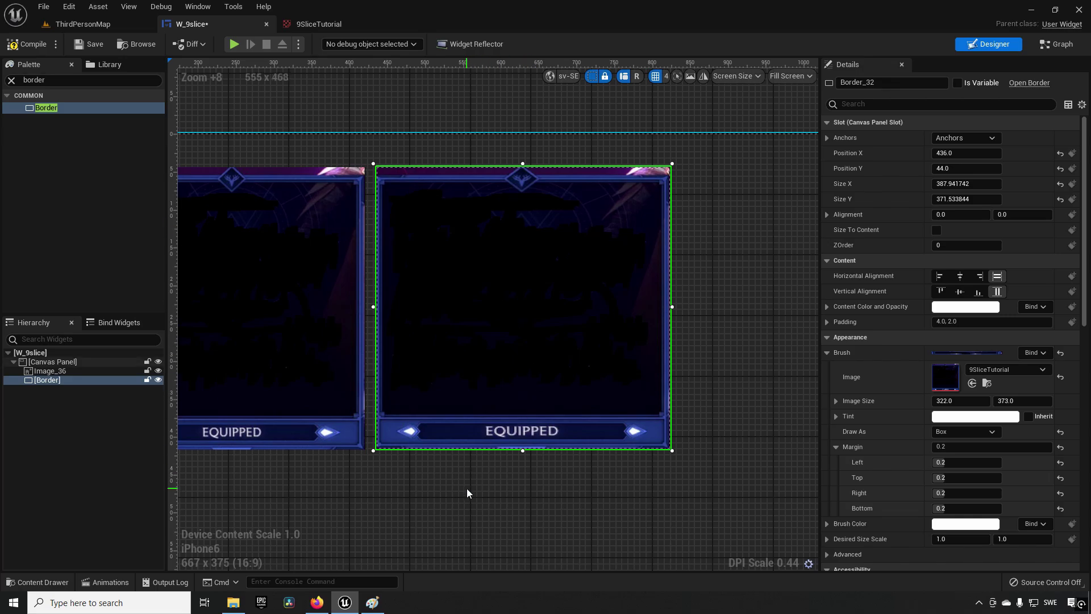
# Narrow the Border to about 343 wide so it matches the width of the Image beside it
pyautogui.moveTo(466, 489); pyautogui.dragTo(543, 449, button='right')
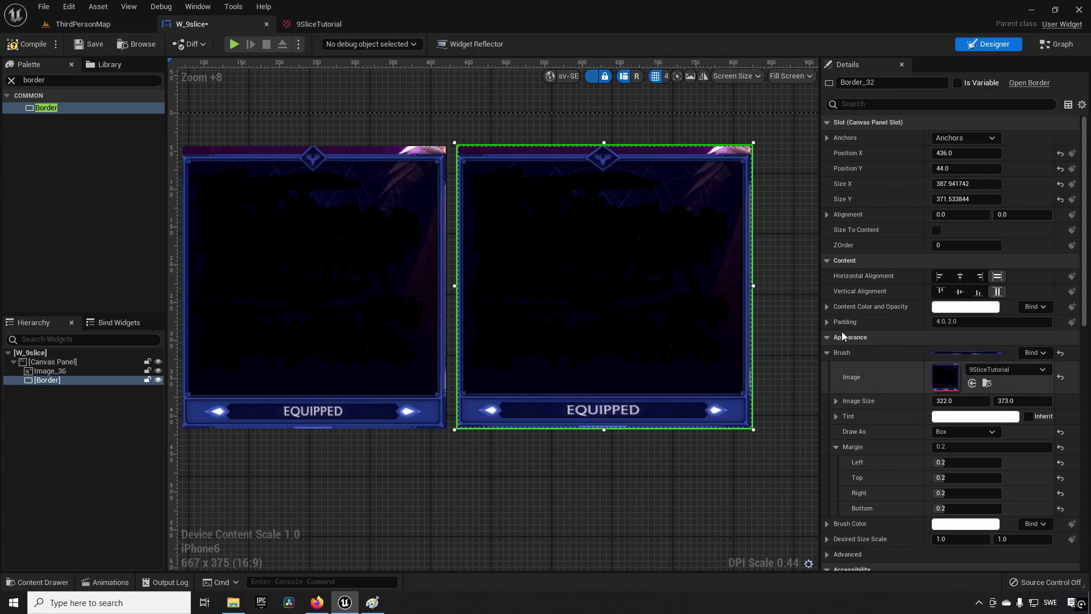
pyautogui.moveTo(753, 286); pyautogui.dragTo(719, 309)
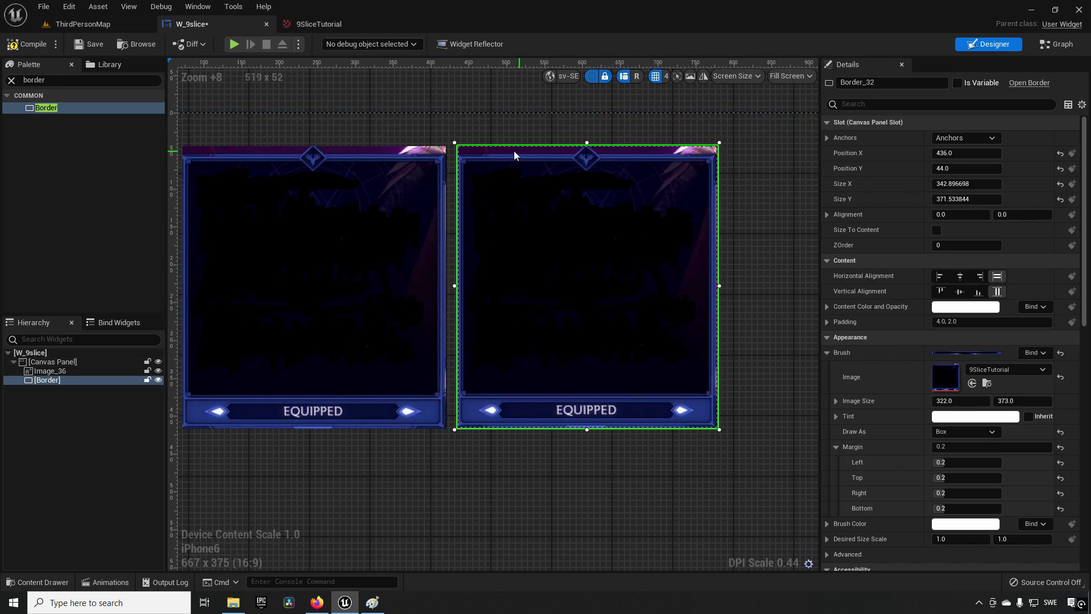
pyautogui.moveTo(617, 443); pyautogui.dragTo(662, 424, button='right')
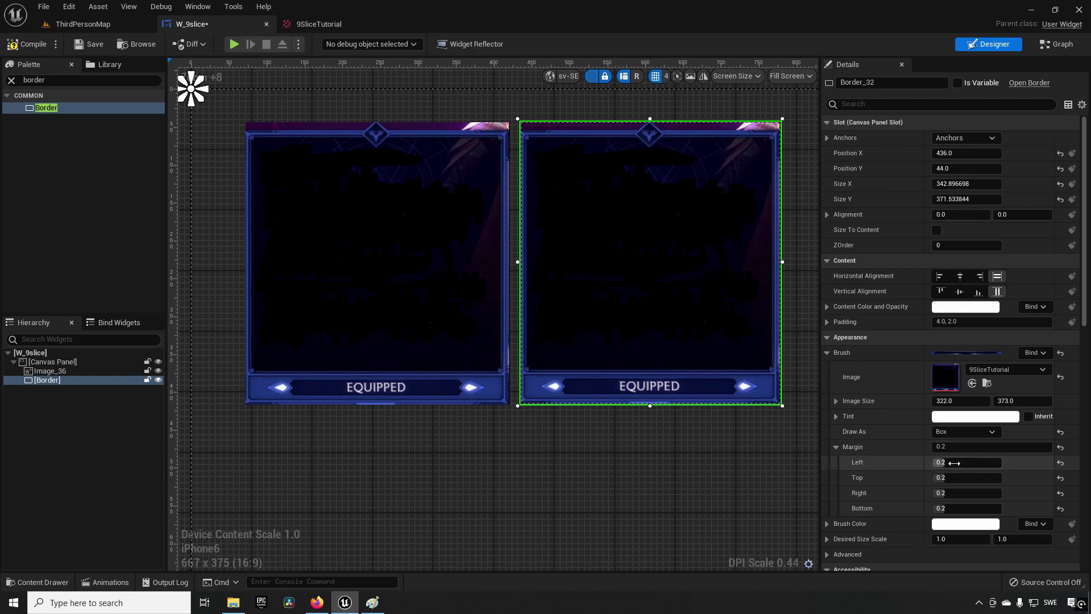
# Switch to Paint to examine the slice lines marked 0.1 and 0.5 on the card, and return to the Unreal widget editor
pyautogui.click(372, 602)
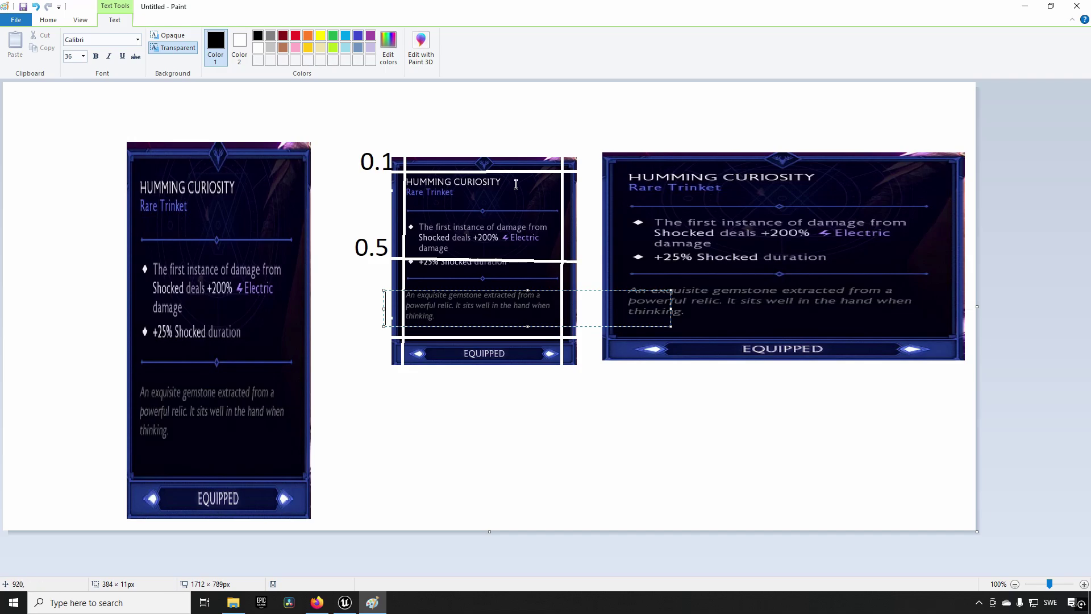
pyautogui.click(345, 602)
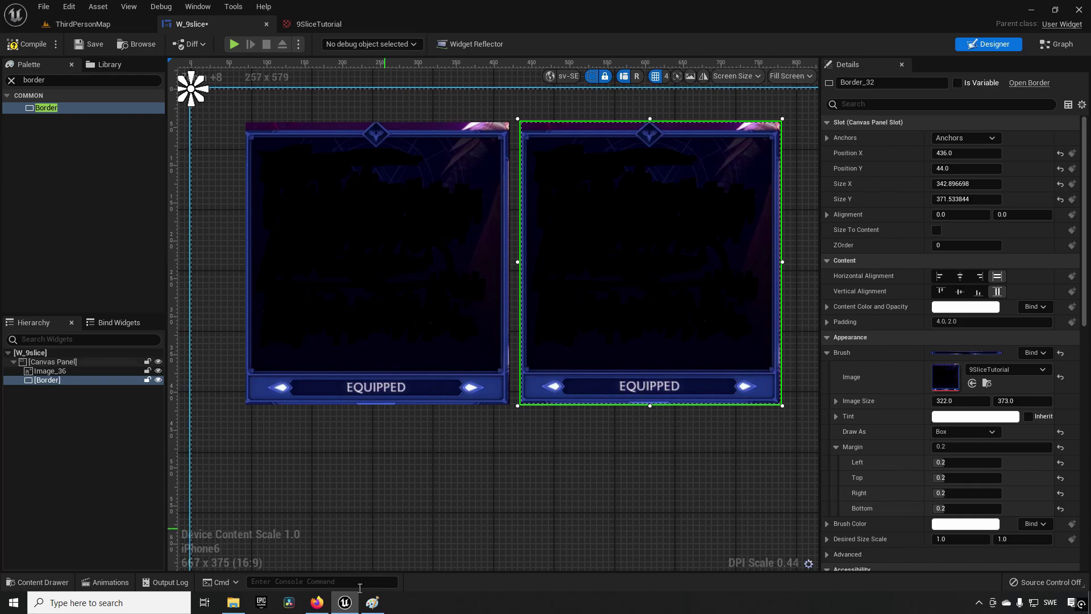
pyautogui.click(372, 603)
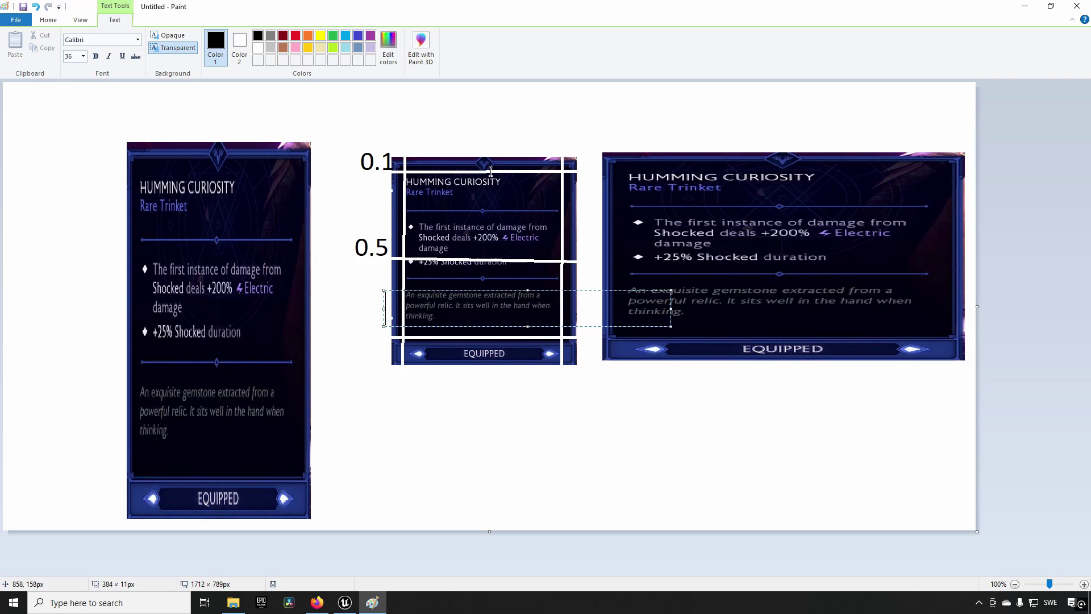
pyautogui.click(345, 604)
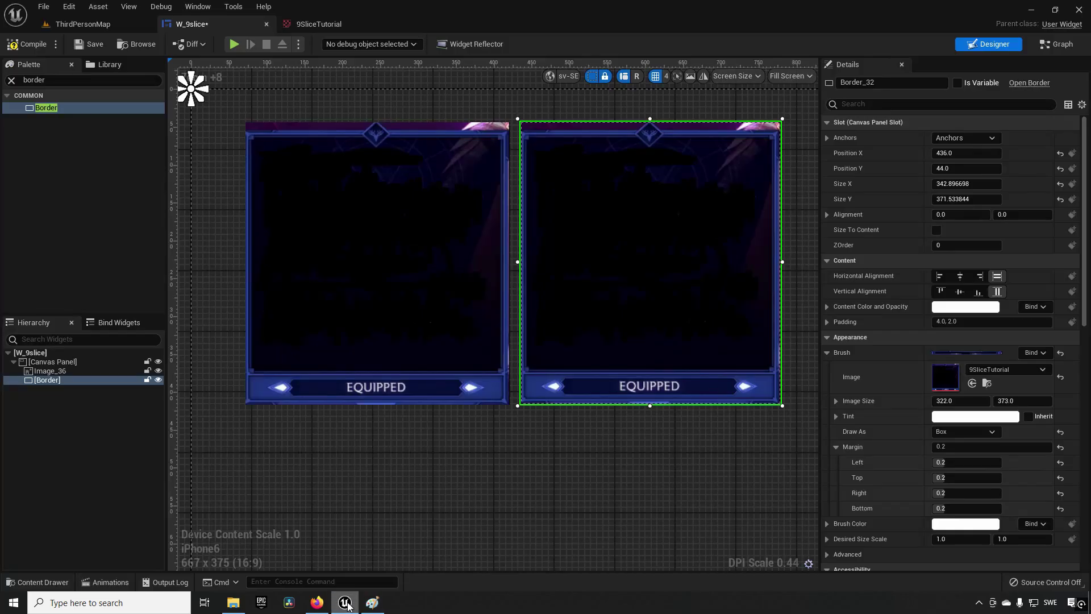
# Squeeze the Border horizontally to about 216 and on to about 142 wide, and widen it back to about 268
pyautogui.moveTo(782, 262); pyautogui.dragTo(686, 262)
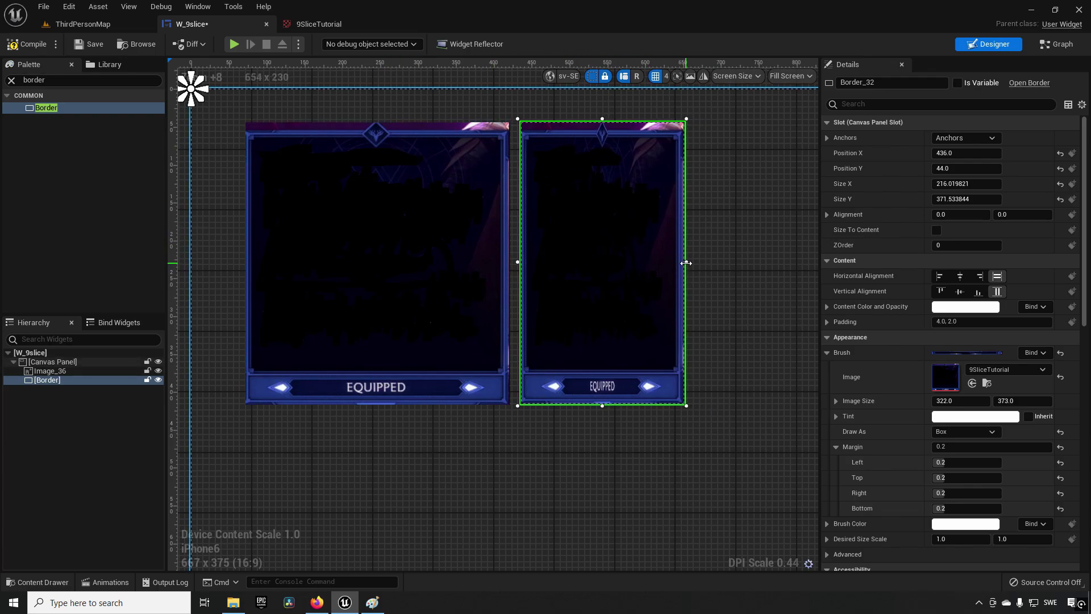
pyautogui.moveTo(684, 262); pyautogui.dragTo(631, 261)
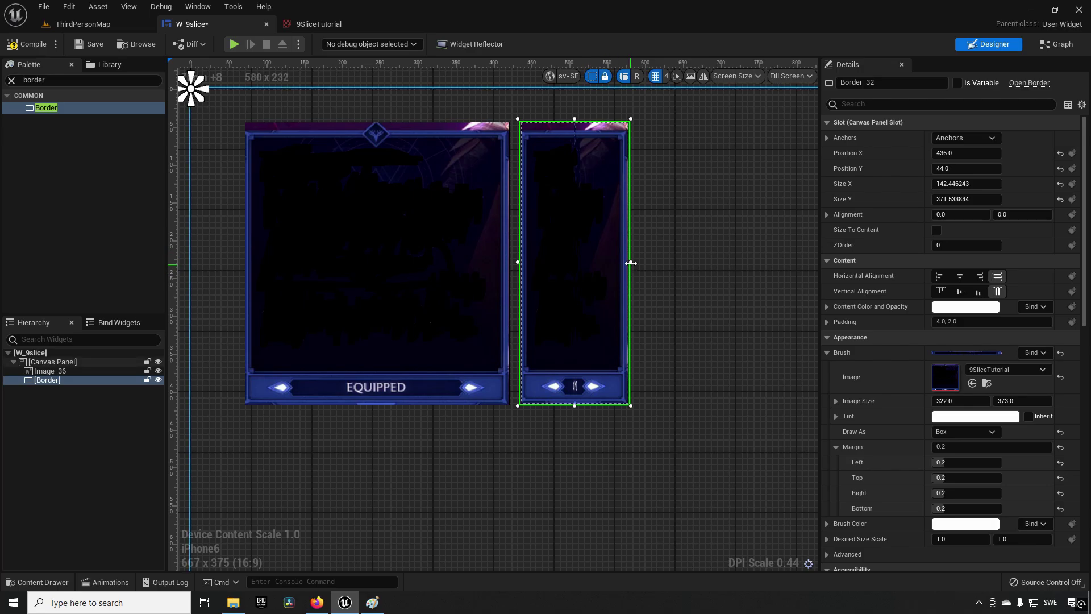
pyautogui.moveTo(630, 263); pyautogui.dragTo(725, 264)
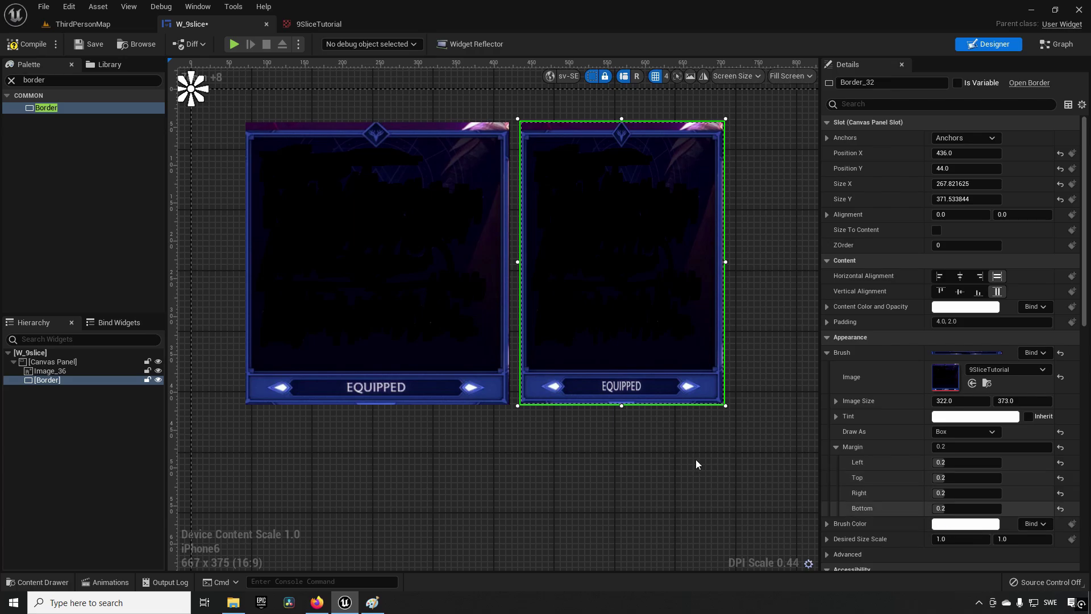
# Shorten the Border to about 365 high and widen it to about 344
pyautogui.click(620, 406)
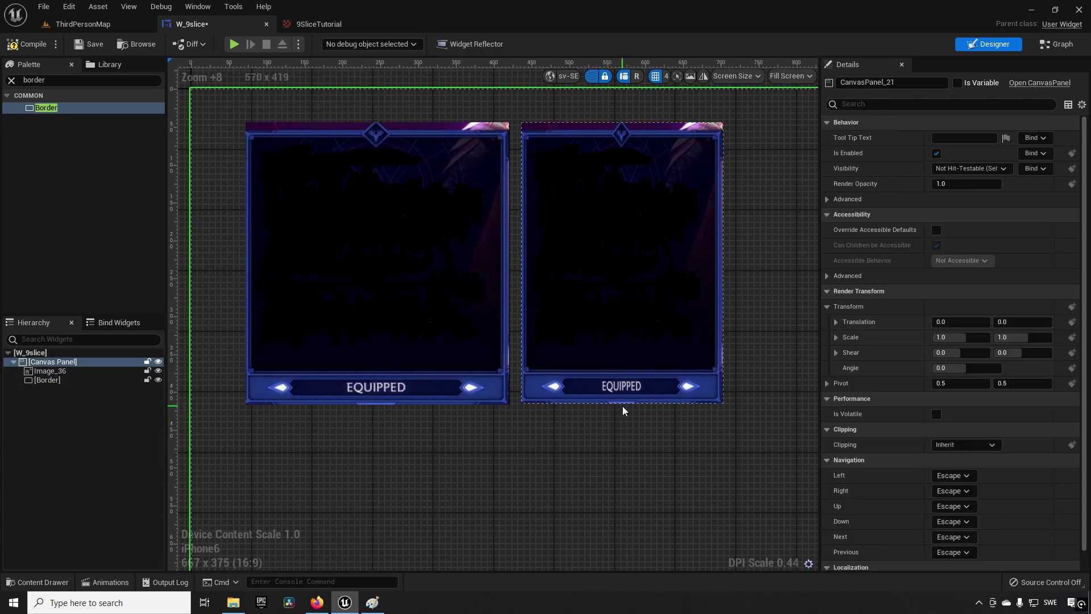
pyautogui.click(623, 390)
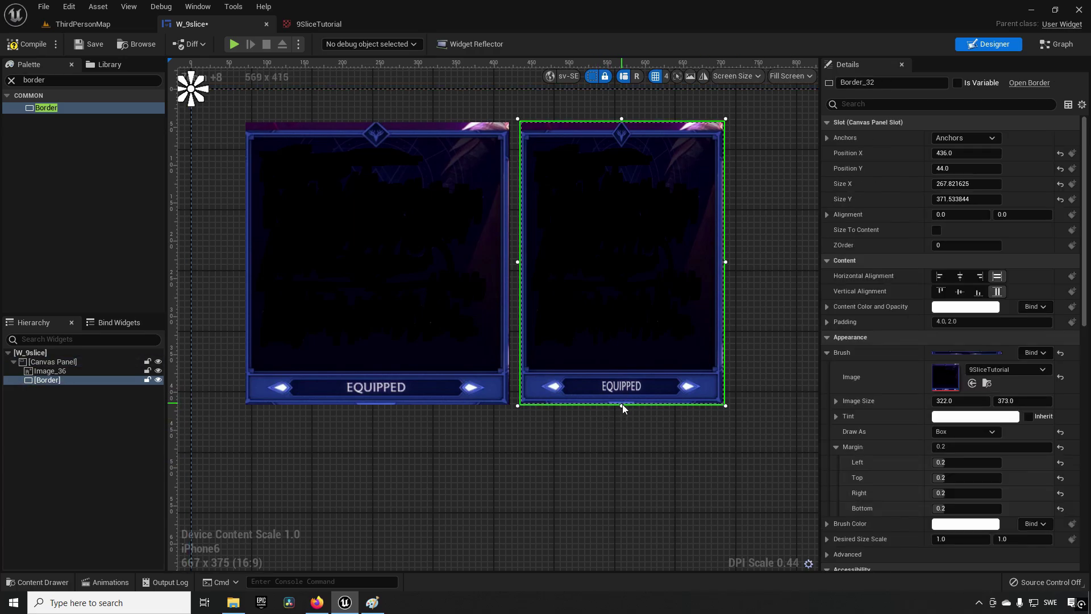
pyautogui.click(623, 409)
pyautogui.click(630, 370)
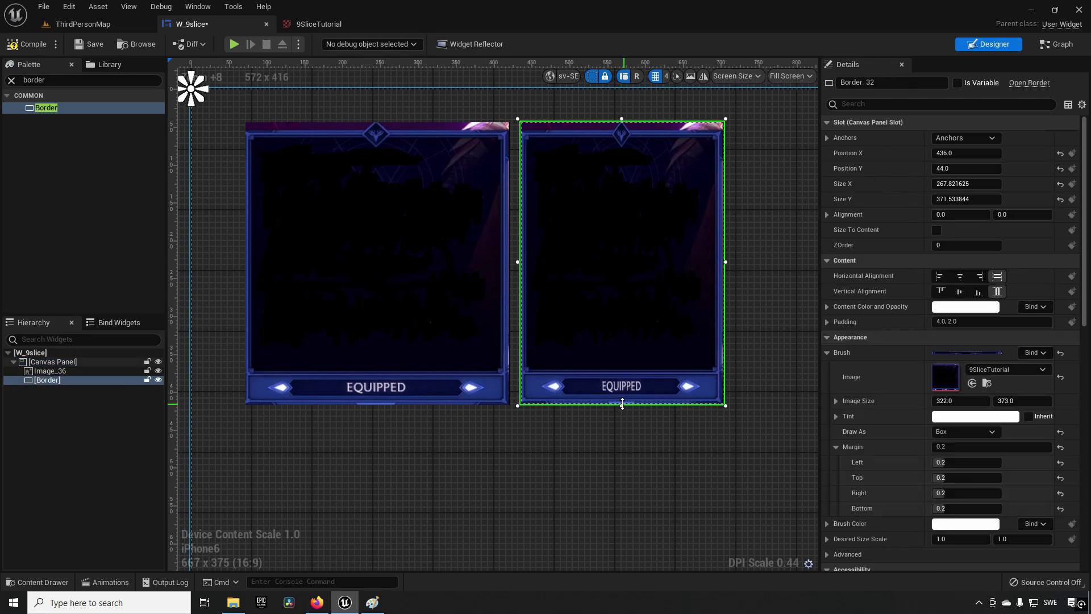
pyautogui.moveTo(629, 371); pyautogui.dragTo(642, 399)
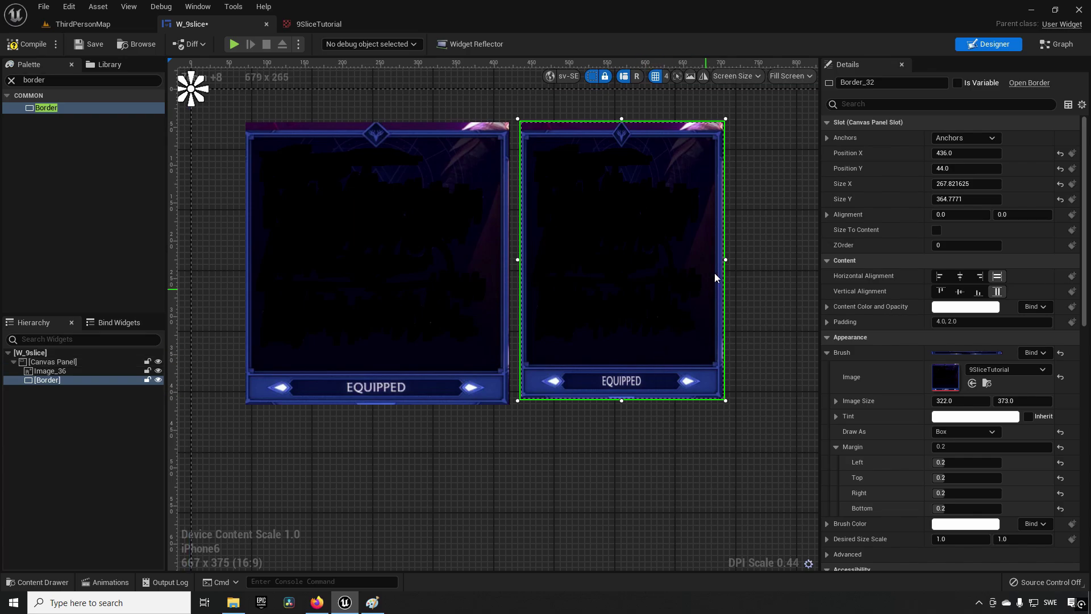
pyautogui.moveTo(726, 263); pyautogui.dragTo(784, 263)
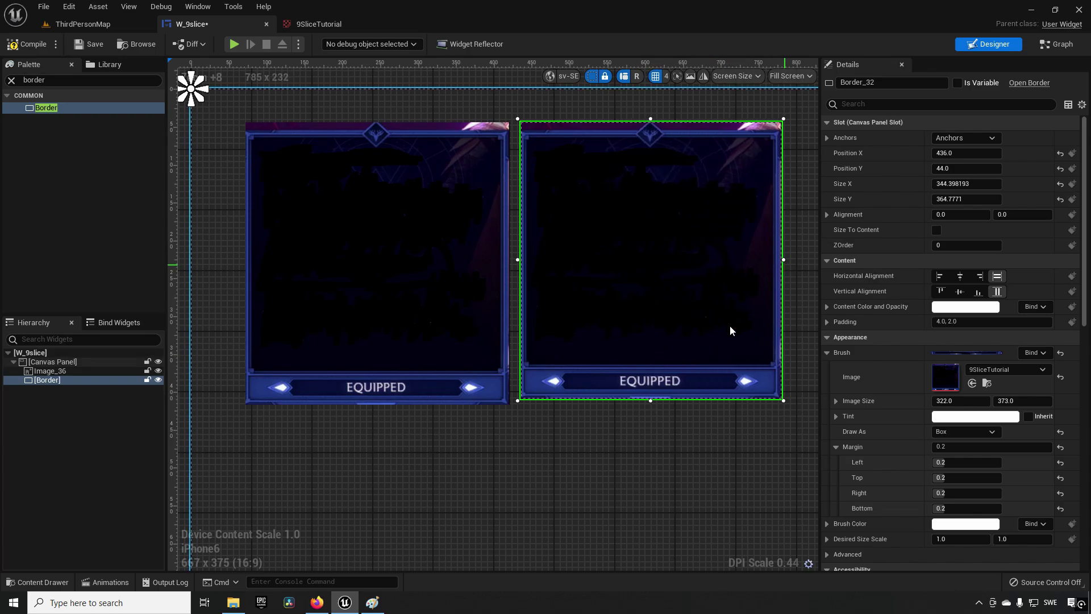